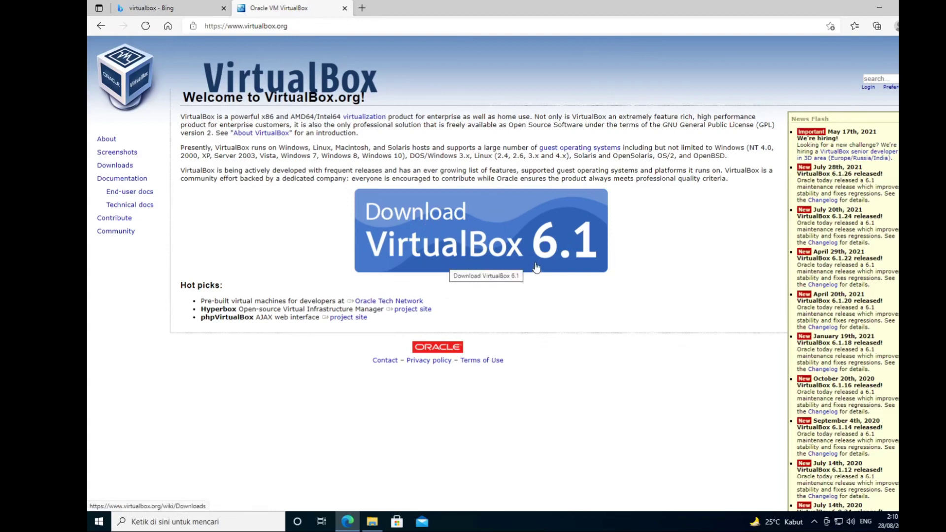
Open the VirtualBox 6.1 downloads page and download the 6.1.26 platform package for Windows hosts
{"action": "left_click", "coordinate": [465, 256]}
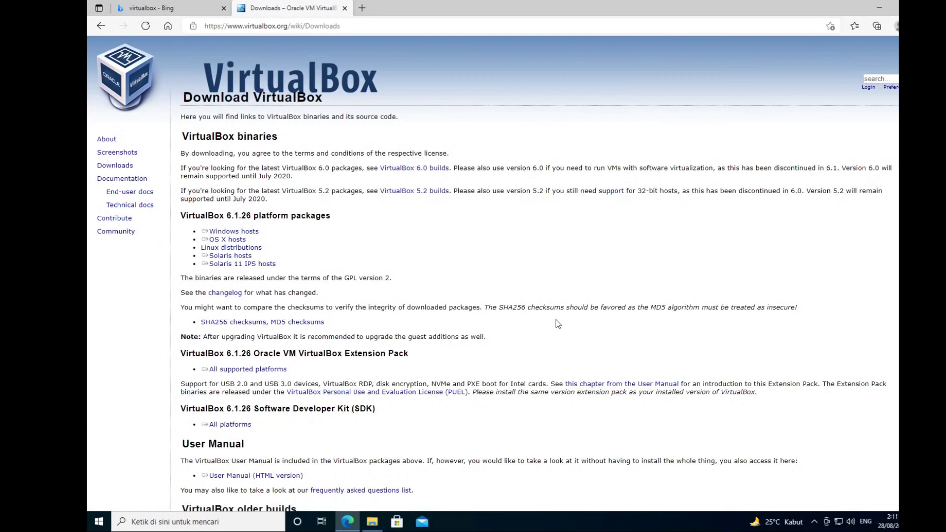
{"action": "left_click_drag", "start_coordinate": [320, 274], "coordinate": [240, 244]}
{"action": "left_click", "coordinate": [237, 190]}
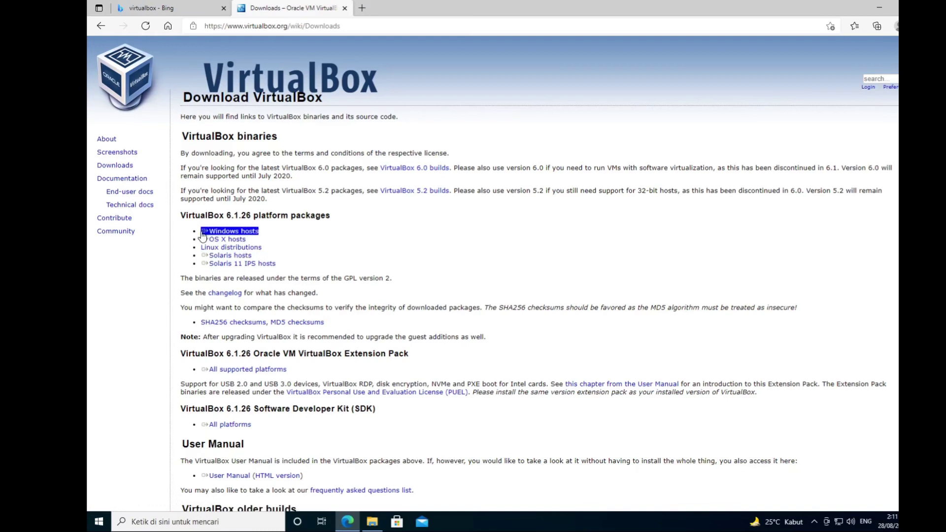
{"action": "left_click", "coordinate": [242, 233]}
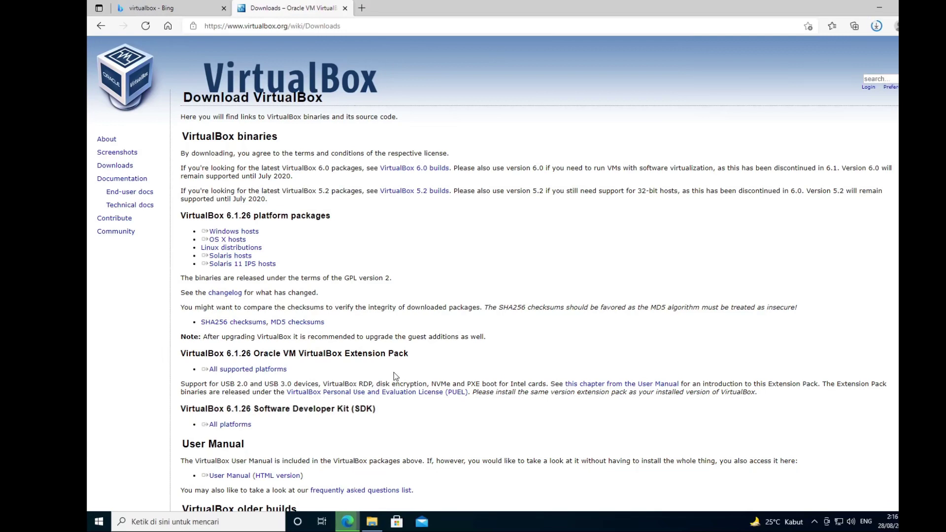
Open the Linux distributions download page in a new browser tab and switch to it
{"action": "left_click", "coordinate": [242, 248]}
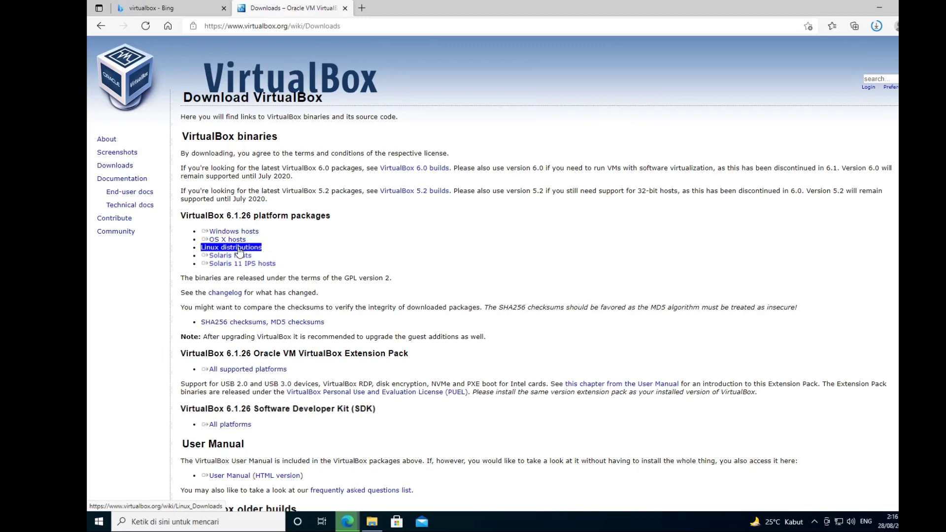
{"action": "right_click", "coordinate": [246, 250]}
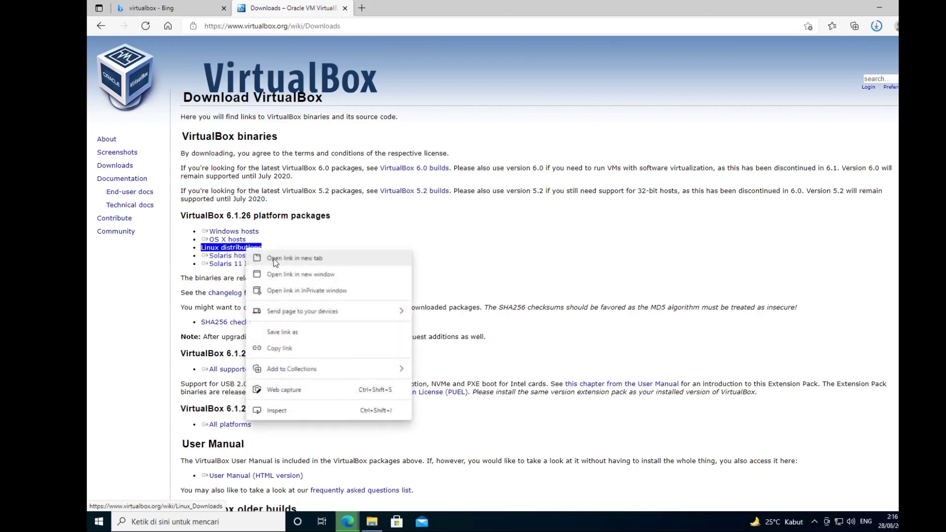
{"action": "left_click", "coordinate": [274, 258]}
{"action": "left_click", "coordinate": [400, 15]}
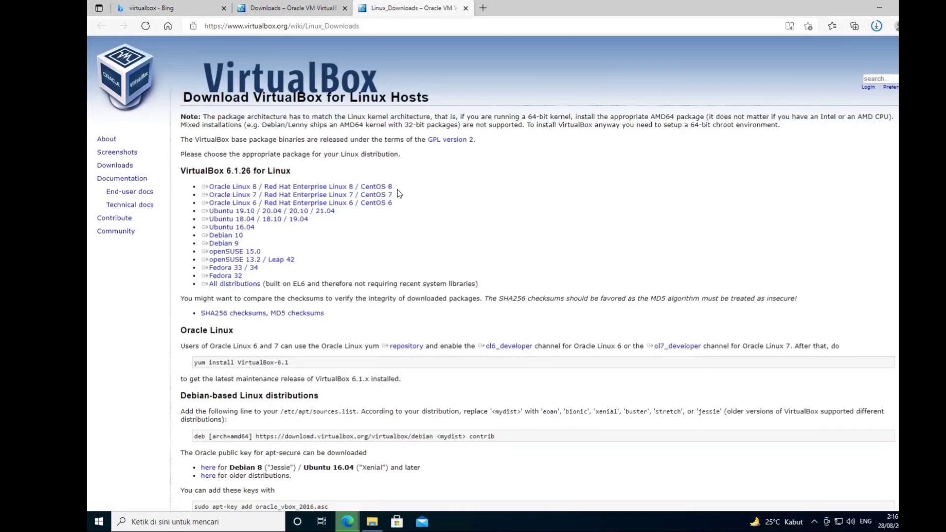
Examine the Linux package list and the installation instructions for Debian-based and RPM-based distributions
{"action": "scroll", "coordinate": [353, 407], "scroll_direction": "down", "scroll_amount": 4}
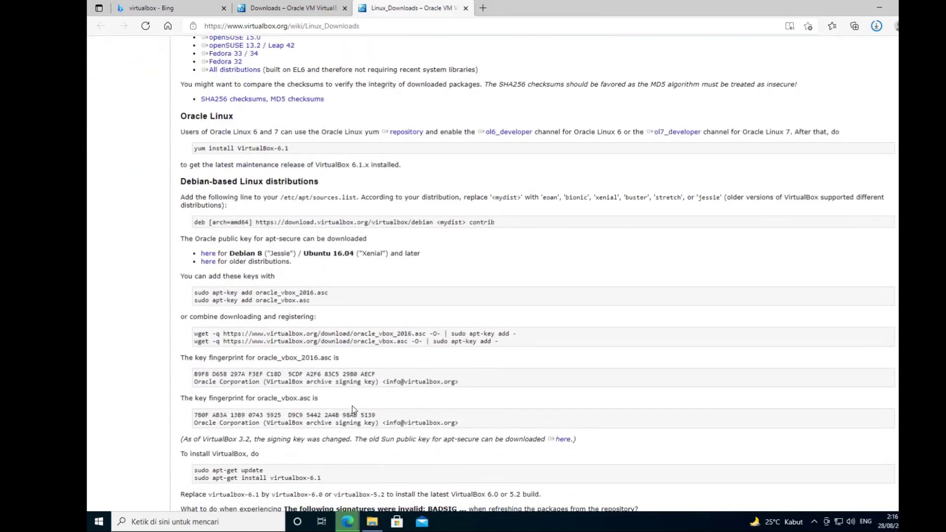
{"action": "scroll", "coordinate": [353, 409], "scroll_direction": "up", "scroll_amount": 1}
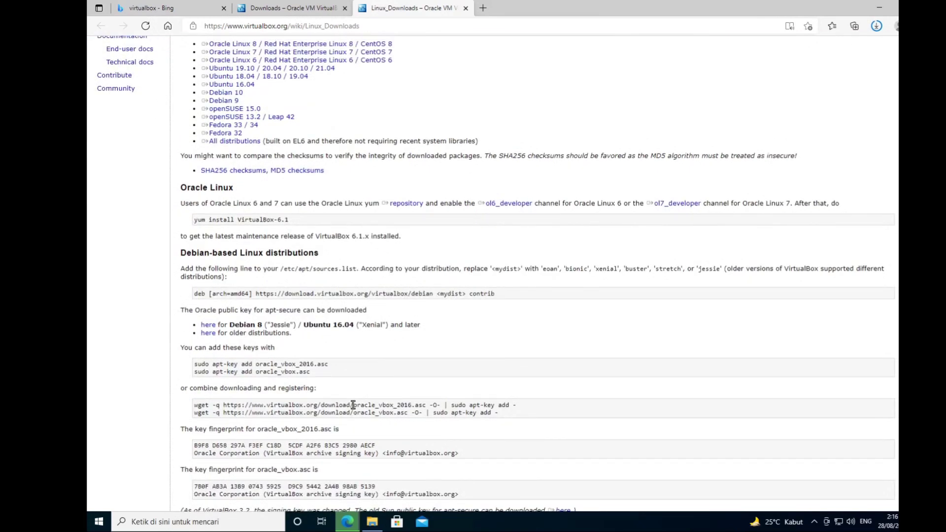
{"action": "scroll", "coordinate": [353, 405], "scroll_direction": "down", "scroll_amount": 8}
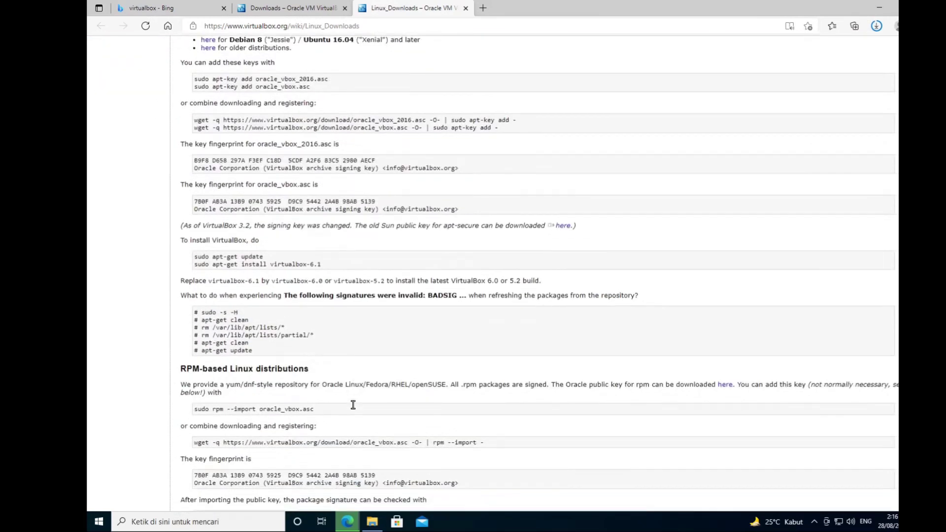
{"action": "scroll", "coordinate": [353, 409], "scroll_direction": "up", "scroll_amount": 8}
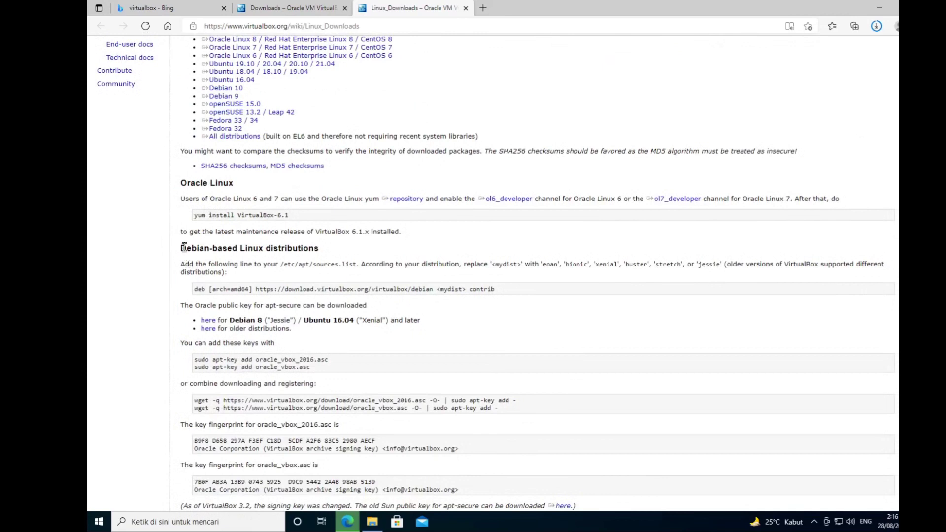
{"action": "scroll", "coordinate": [242, 327], "scroll_direction": "down", "scroll_amount": 5}
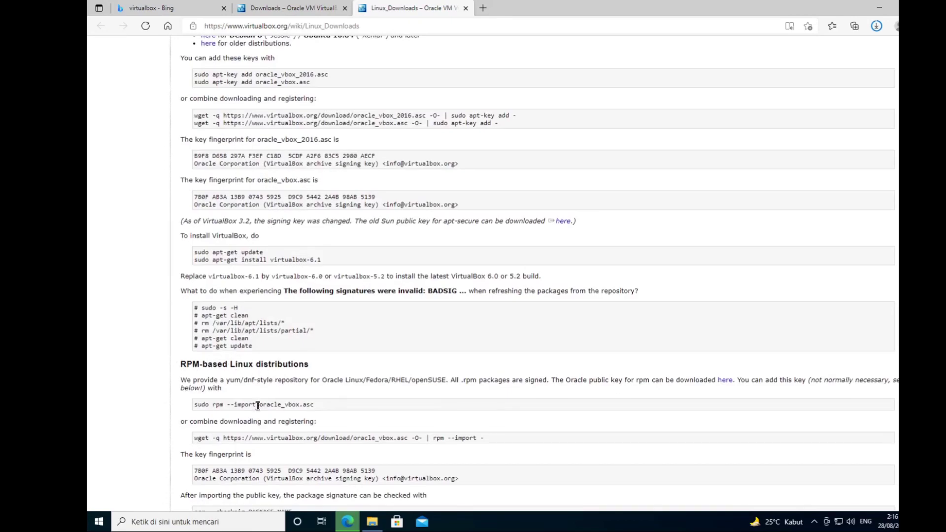
{"action": "scroll", "coordinate": [258, 405], "scroll_direction": "down", "scroll_amount": 3}
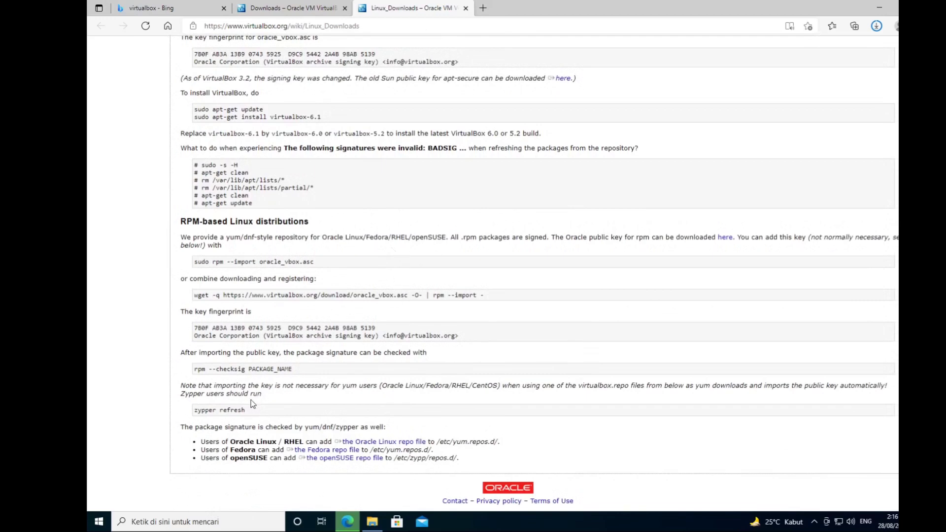
{"action": "scroll", "coordinate": [253, 402], "scroll_direction": "up", "scroll_amount": 3}
{"action": "scroll", "coordinate": [232, 317], "scroll_direction": "up", "scroll_amount": 6}
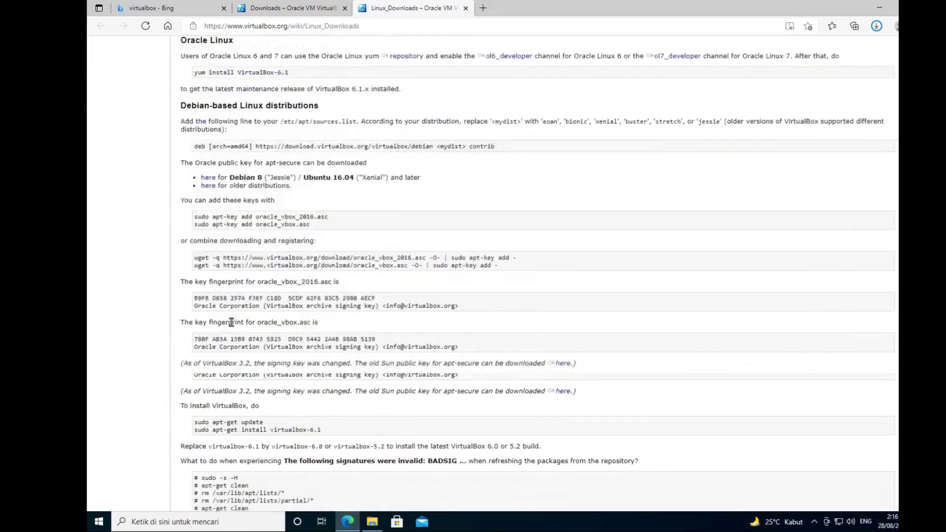
{"action": "scroll", "coordinate": [232, 321], "scroll_direction": "down", "scroll_amount": 2}
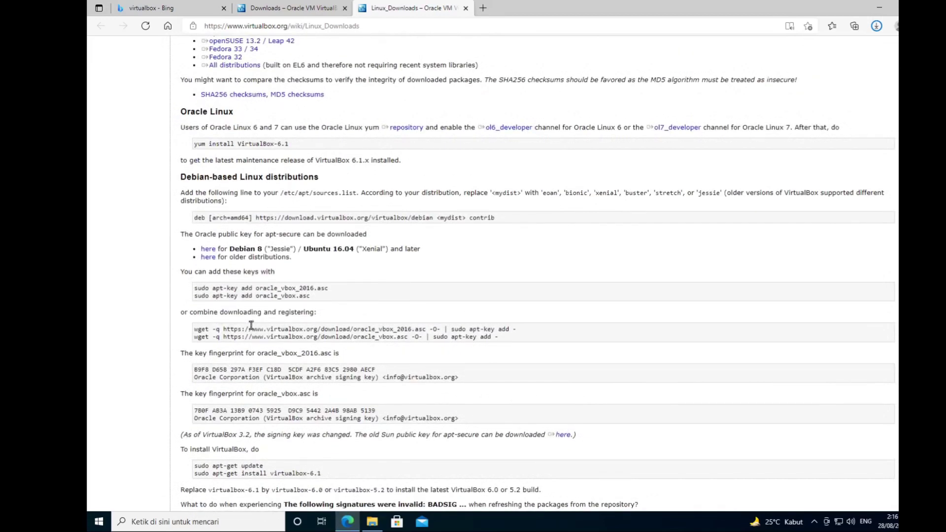
{"action": "scroll", "coordinate": [255, 338], "scroll_direction": "up", "scroll_amount": 1}
{"action": "scroll", "coordinate": [255, 338], "scroll_direction": "up", "scroll_amount": 4}
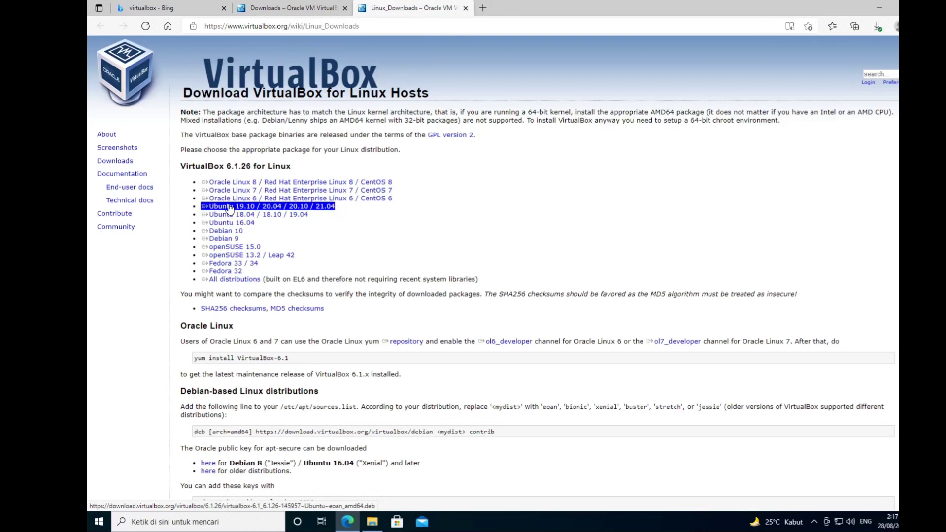
Download the VirtualBox package for Ubuntu 19.10 / 20.04 / 20.10 / 21.04 and check the browser's downloads
{"action": "left_click", "coordinate": [229, 207]}
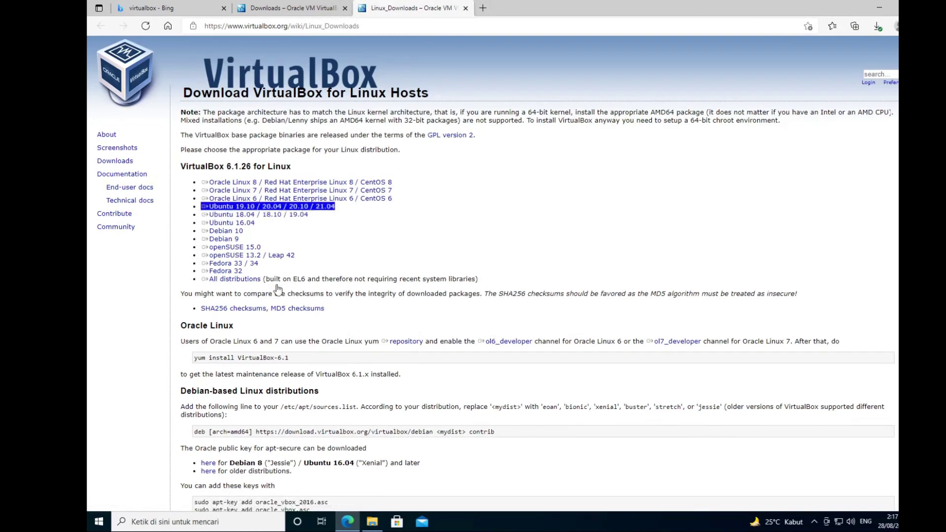
{"action": "left_click", "coordinate": [877, 26]}
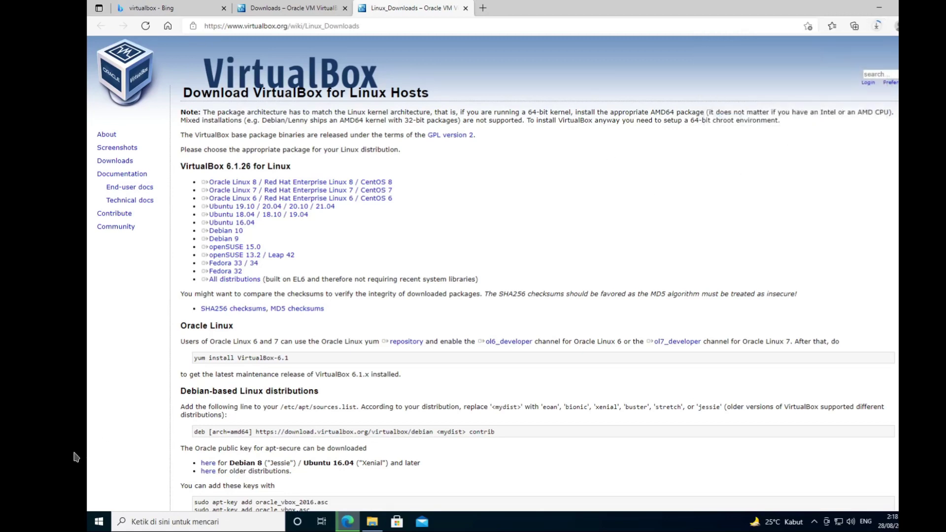
Switch to File Explorer and run the VirtualBox-6.1.26-145957-Win installer from the shared Downloads folder
{"action": "left_click", "coordinate": [372, 522]}
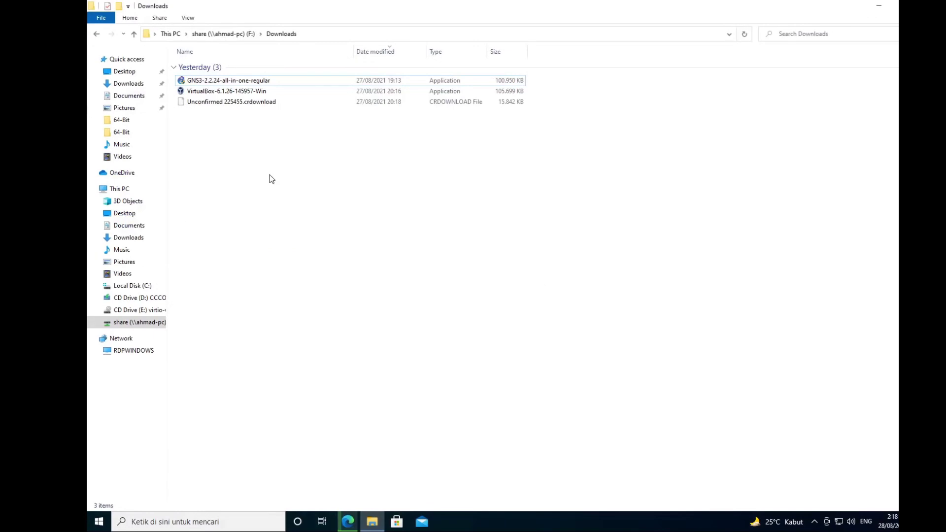
{"action": "left_click", "coordinate": [221, 92]}
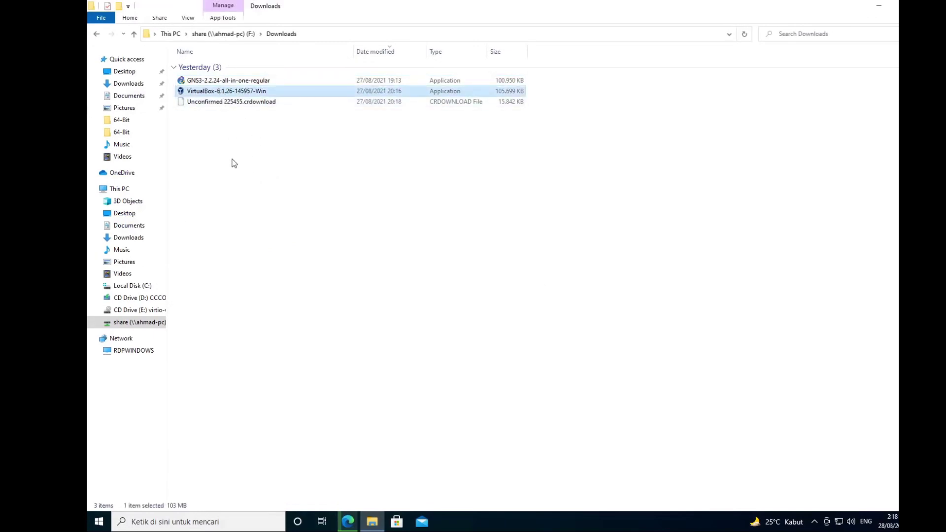
{"action": "double_click", "coordinate": [232, 93]}
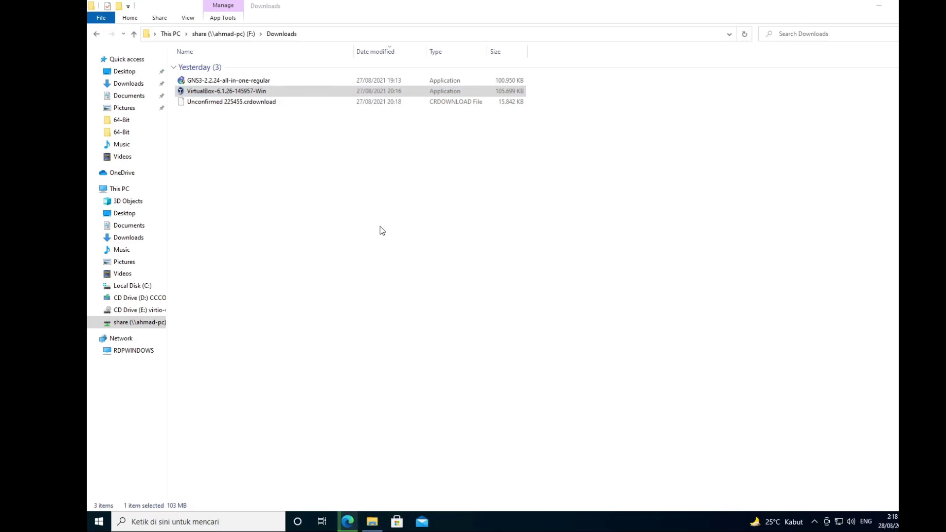
Accept the setup wizard's default features, location and options, agree to the network interface reset, and begin installing VirtualBox
{"action": "left_click", "coordinate": [564, 339]}
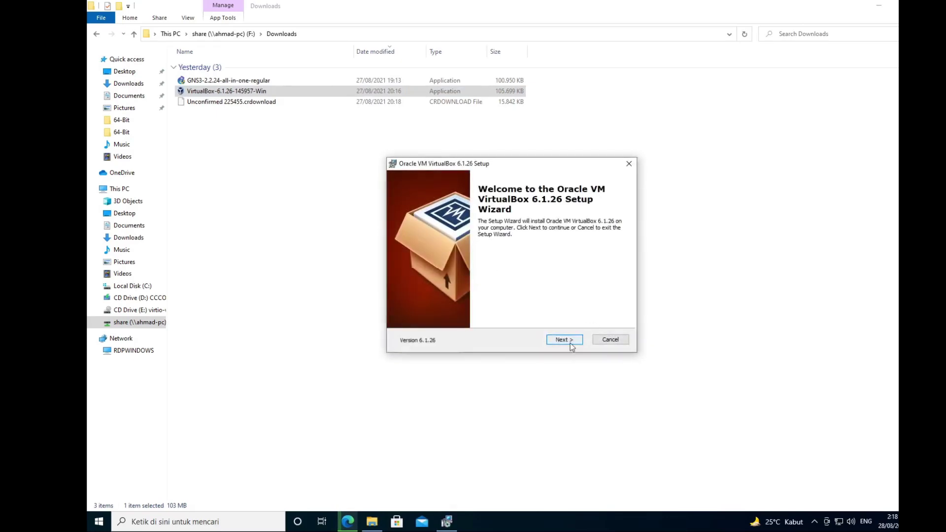
{"action": "left_click", "coordinate": [571, 342]}
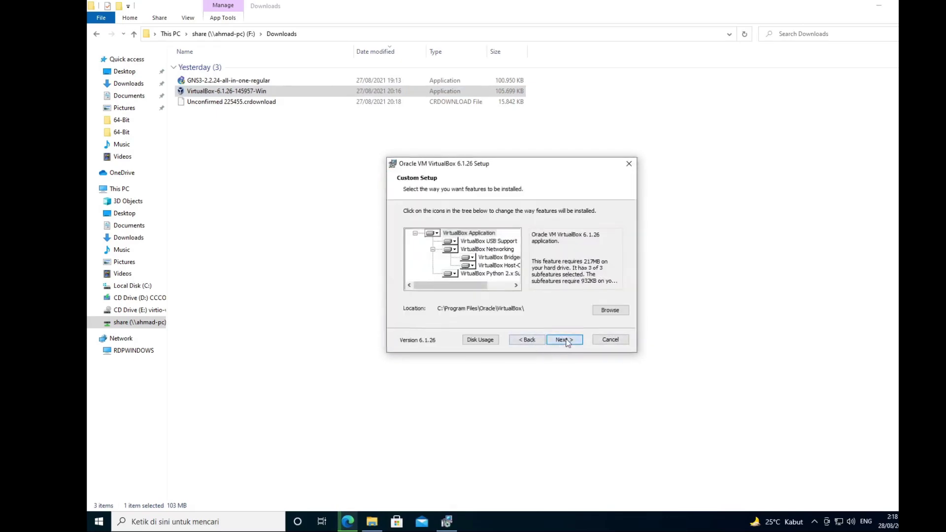
{"action": "left_click", "coordinate": [575, 344]}
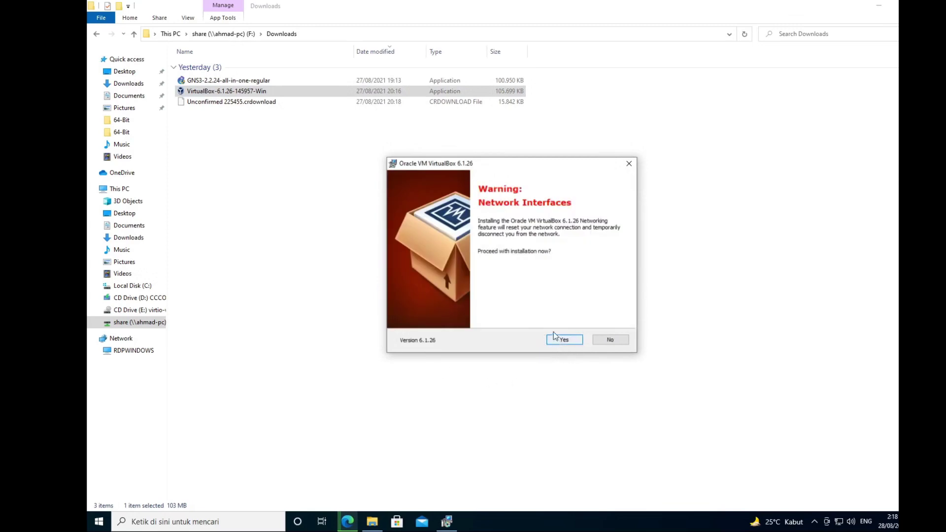
{"action": "left_click", "coordinate": [557, 341]}
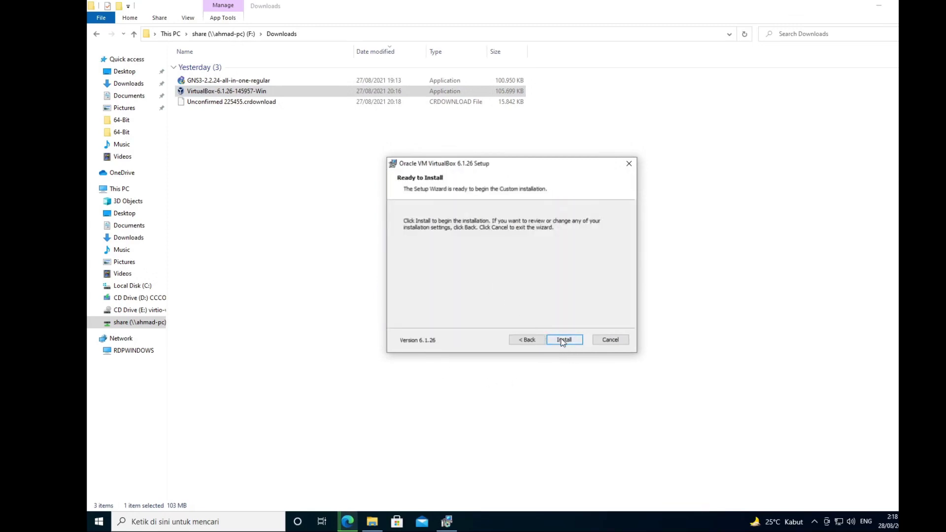
{"action": "left_click", "coordinate": [562, 338]}
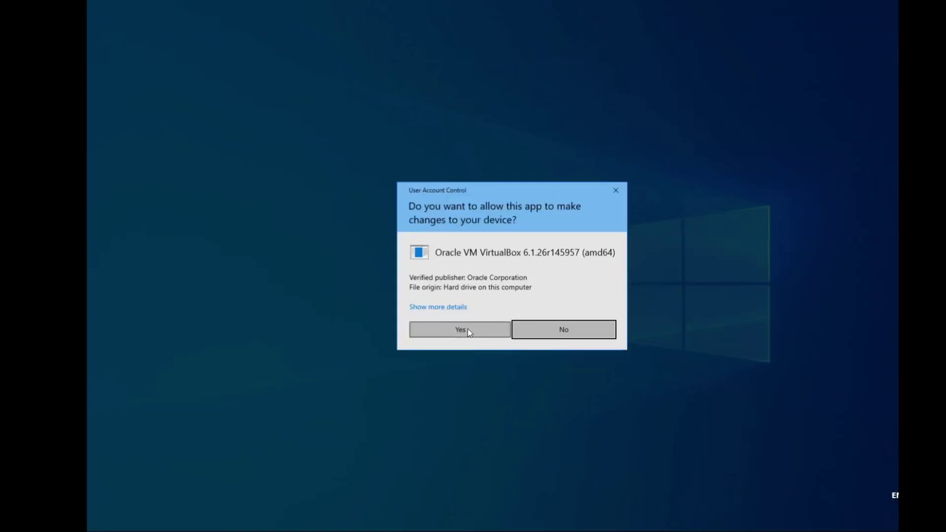
Allow the installer's system changes and the Oracle device software, finishing setup with VirtualBox 6.1.26 set to start after installation
{"action": "left_click", "coordinate": [468, 329]}
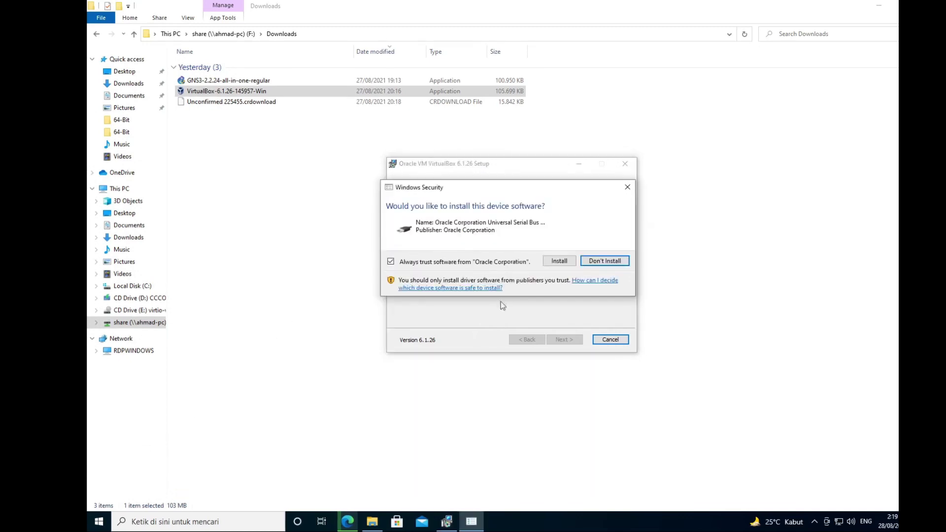
{"action": "left_click", "coordinate": [560, 262]}
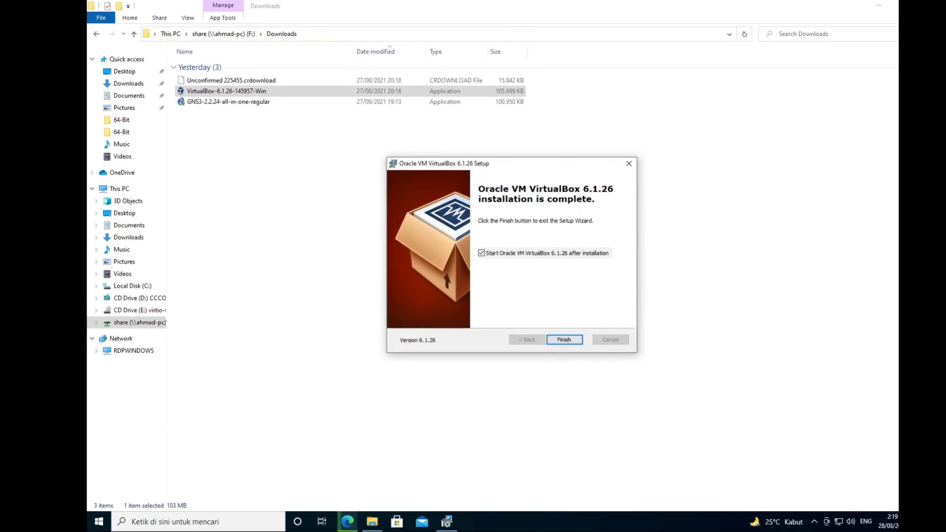
{"action": "left_click", "coordinate": [567, 340]}
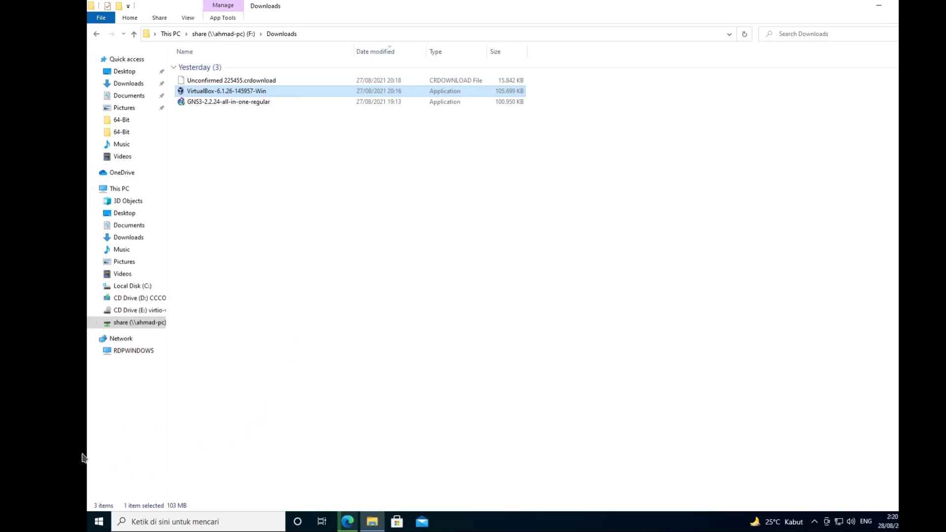
Switch to the Oracle VM VirtualBox Manager window and maximize it
{"action": "left_click", "coordinate": [318, 389]}
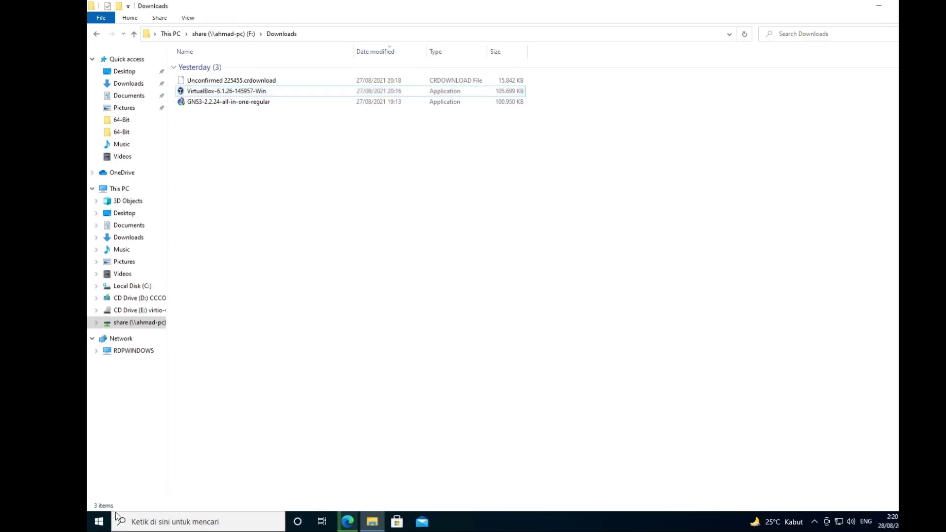
{"action": "left_click", "coordinate": [447, 523]}
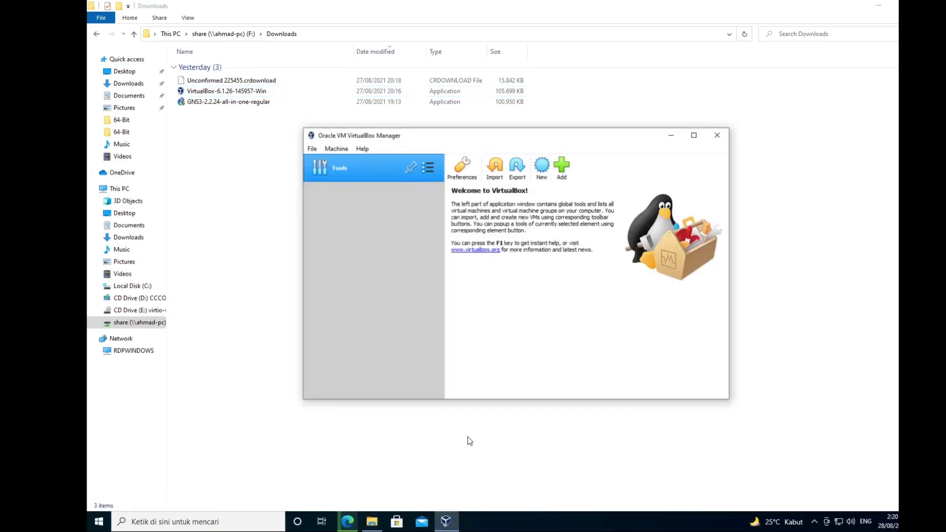
{"action": "left_click", "coordinate": [695, 136]}
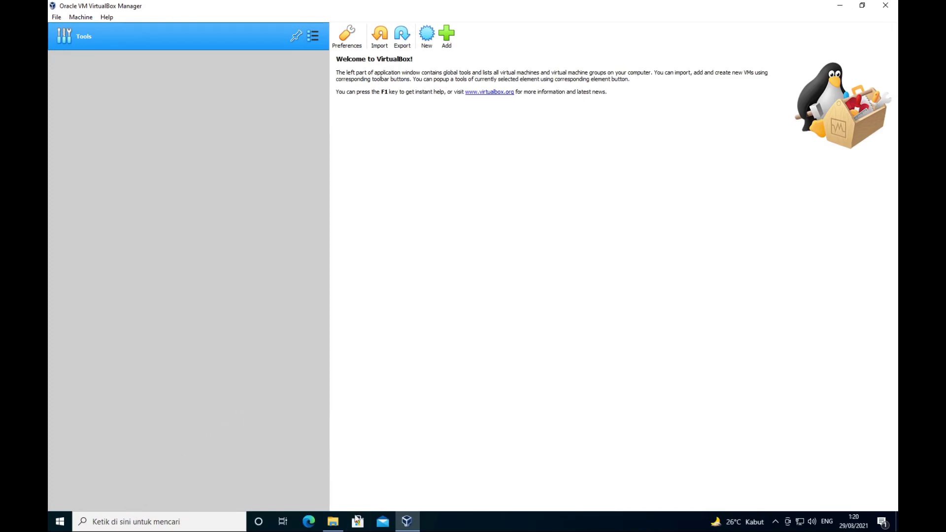
Switch to File Explorer and select the GNS3.VM.VirtualBox.2.2.19 archive in the GNS3 VM network folder
{"action": "left_click", "coordinate": [333, 521]}
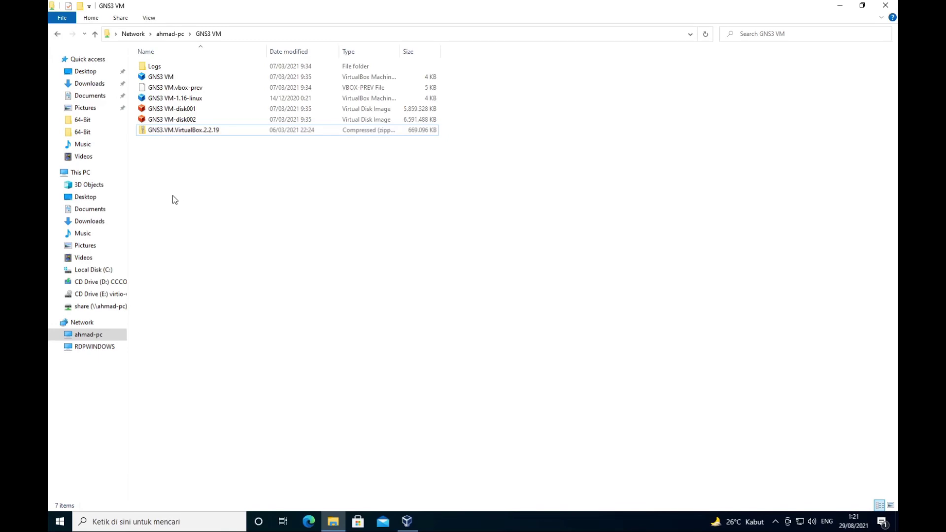
{"action": "left_click", "coordinate": [187, 130]}
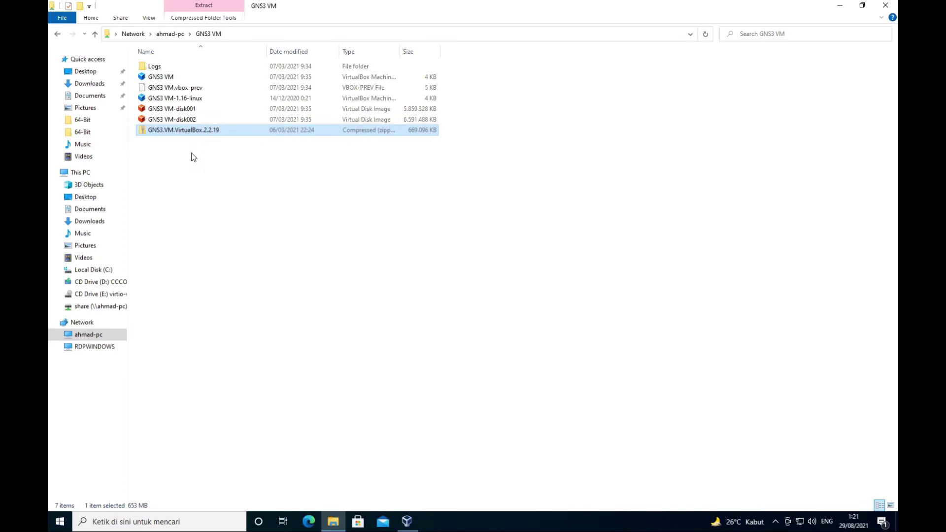
{"action": "left_click", "coordinate": [193, 157]}
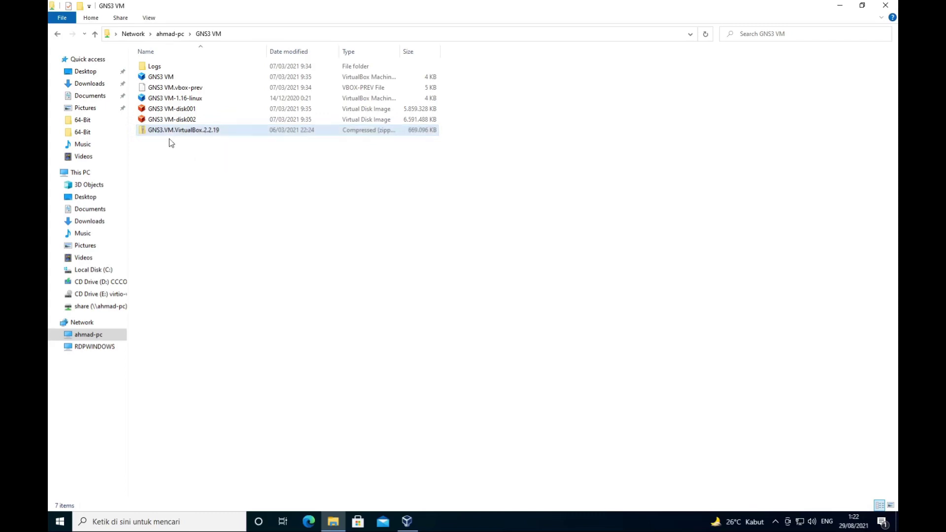
{"action": "left_click", "coordinate": [201, 132]}
{"action": "left_click", "coordinate": [225, 196]}
{"action": "left_click", "coordinate": [197, 133]}
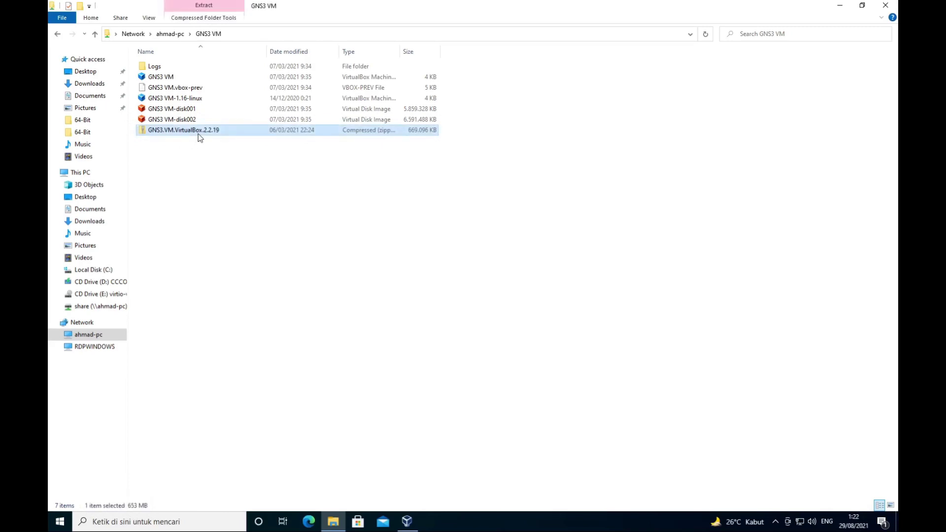
Extract the GNS3.VM.VirtualBox.2.2.19 archive to its default folder and widen the Type column in the extracted folder
{"action": "left_click", "coordinate": [198, 155]}
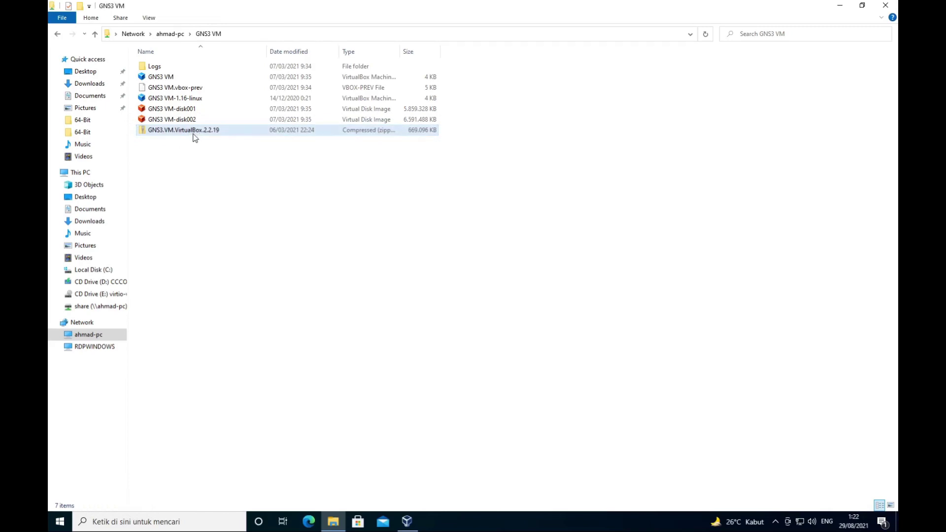
{"action": "left_click", "coordinate": [192, 130]}
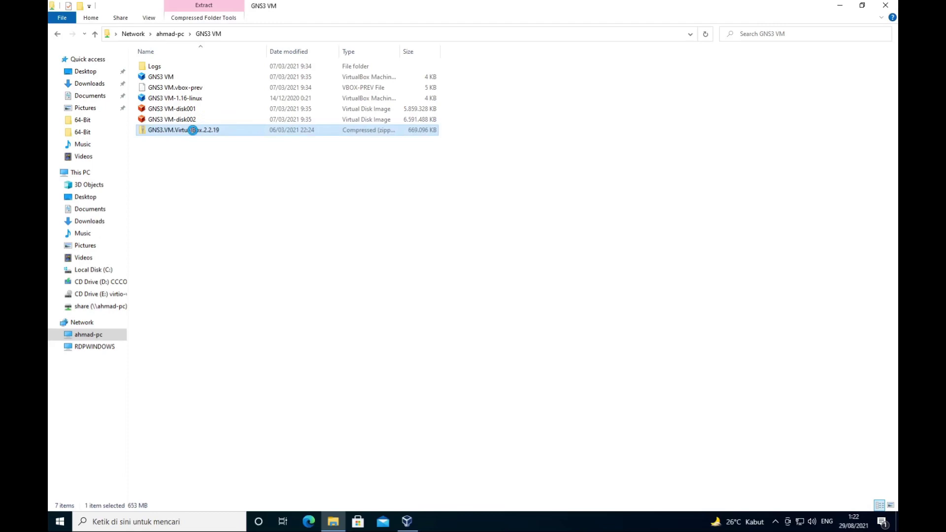
{"action": "right_click", "coordinate": [192, 130]}
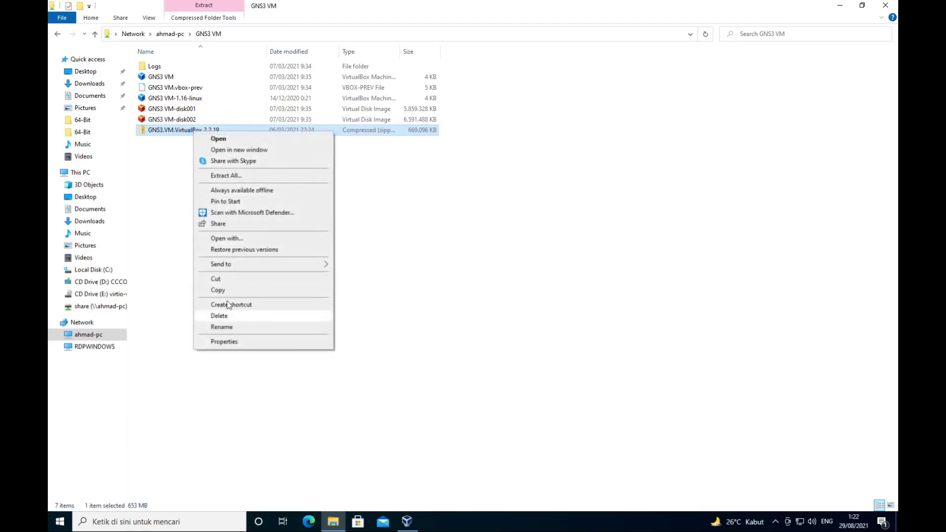
{"action": "left_click", "coordinate": [228, 177]}
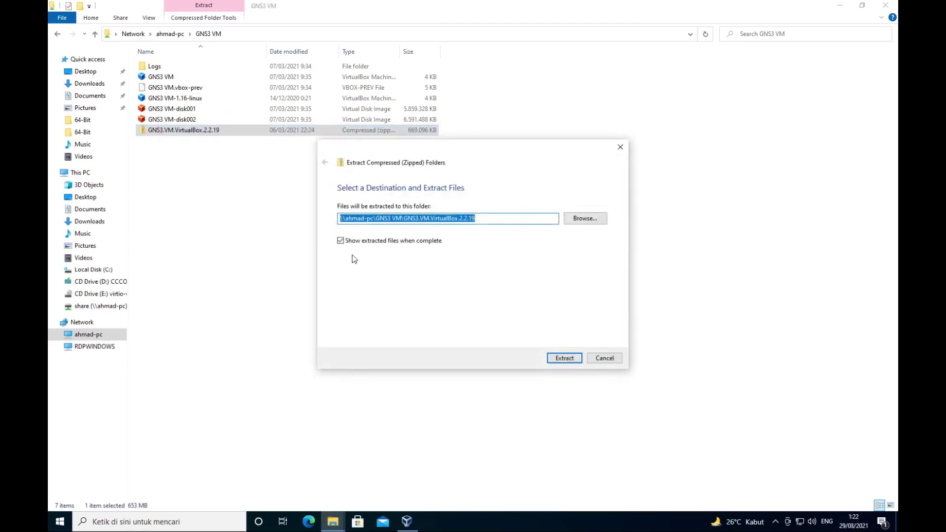
{"action": "left_click", "coordinate": [562, 358]}
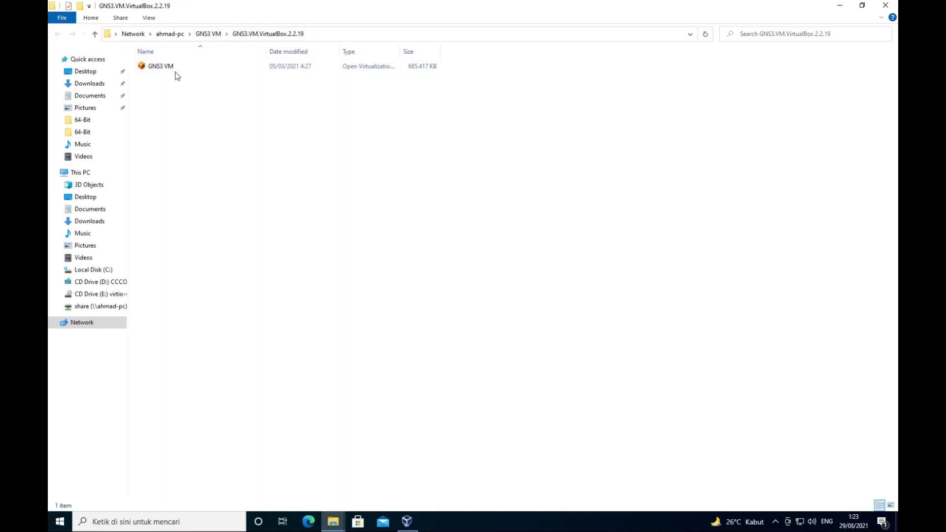
{"action": "left_click_drag", "start_coordinate": [402, 50], "coordinate": [523, 50]}
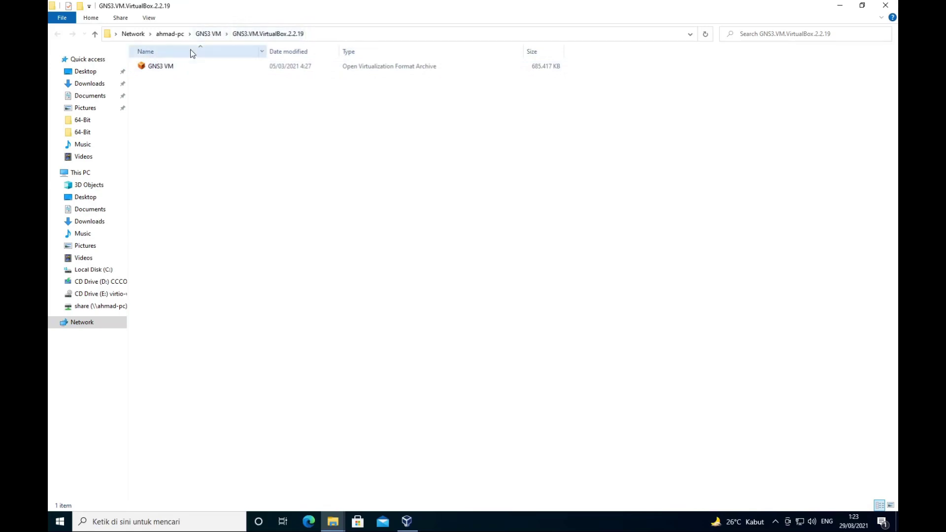
{"action": "left_click", "coordinate": [148, 18]}
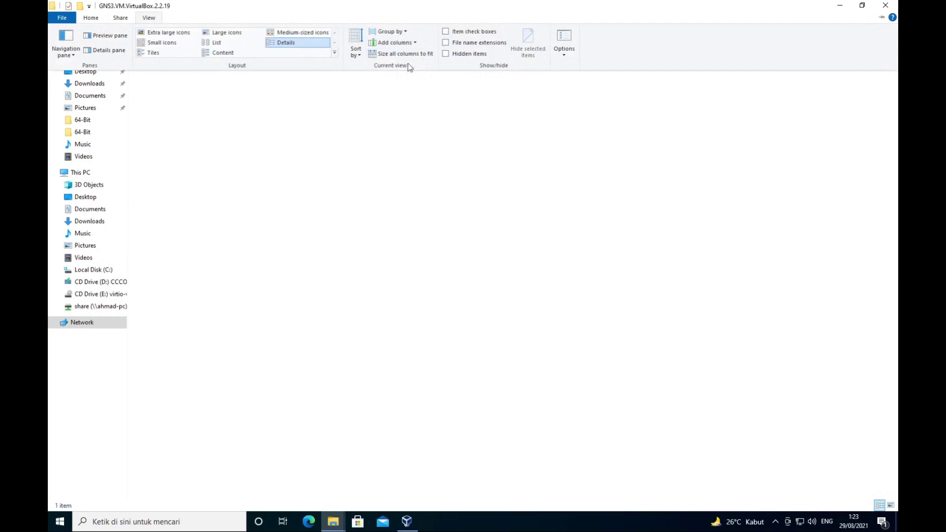
{"action": "left_click", "coordinate": [447, 54]}
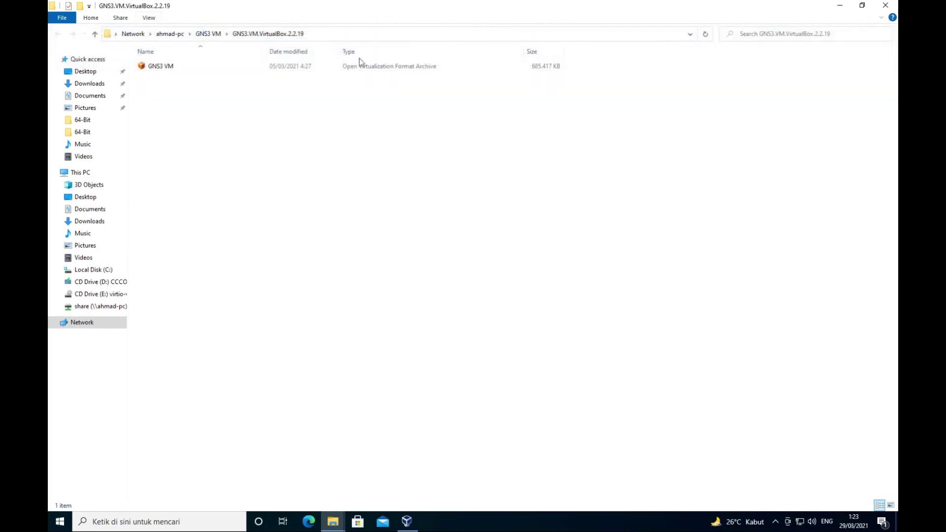
{"action": "left_click", "coordinate": [149, 18]}
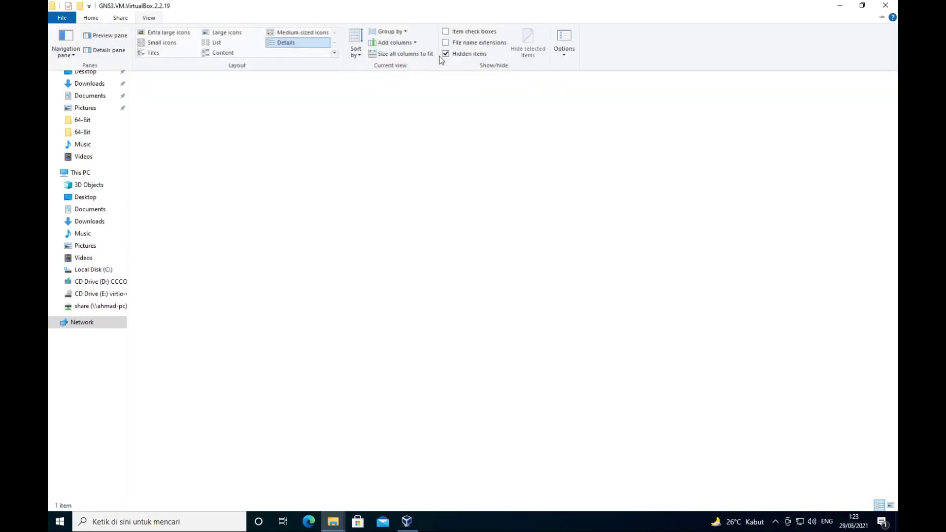
{"action": "left_click", "coordinate": [447, 52]}
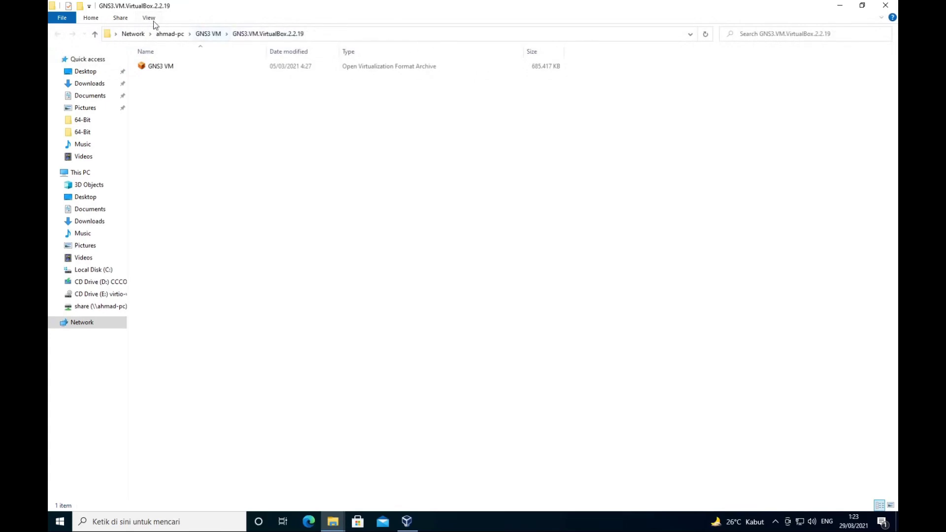
Turn on file name extensions and go back to the parent GNS3 VM folder
{"action": "left_click", "coordinate": [152, 21]}
{"action": "left_click", "coordinate": [446, 43]}
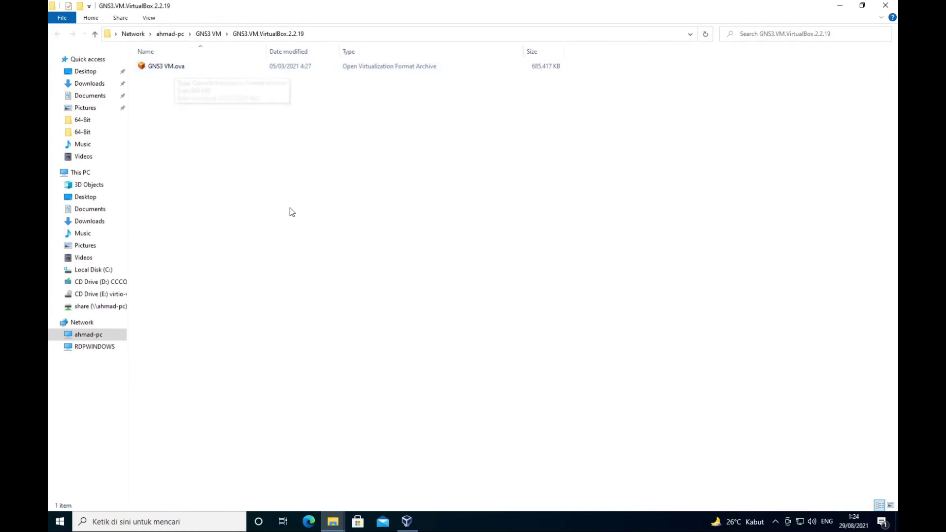
{"action": "left_click", "coordinate": [217, 35]}
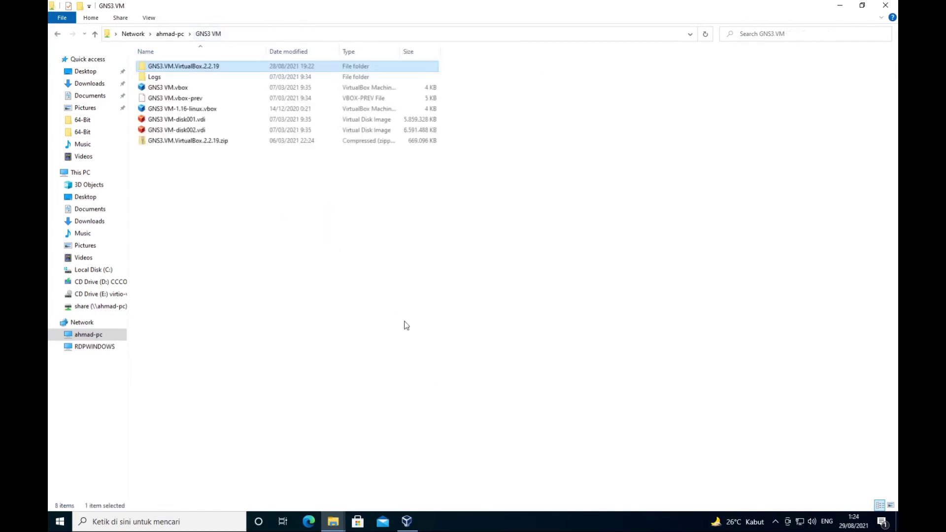
Switch to VirtualBox Manager and choose GNS3 VM.ova from the network GNS3.VM.VirtualBox.2.2.19 folder as the appliance to import
{"action": "left_click", "coordinate": [407, 520]}
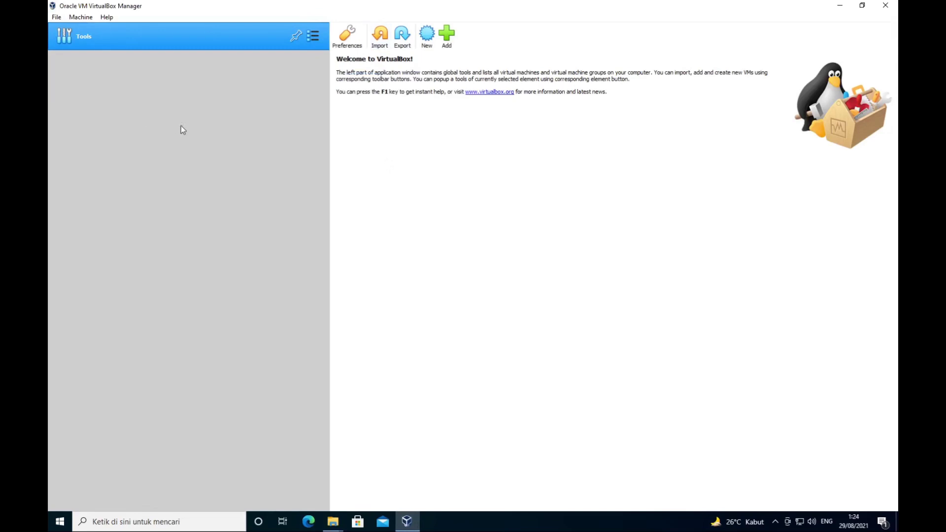
{"action": "left_click", "coordinate": [375, 48]}
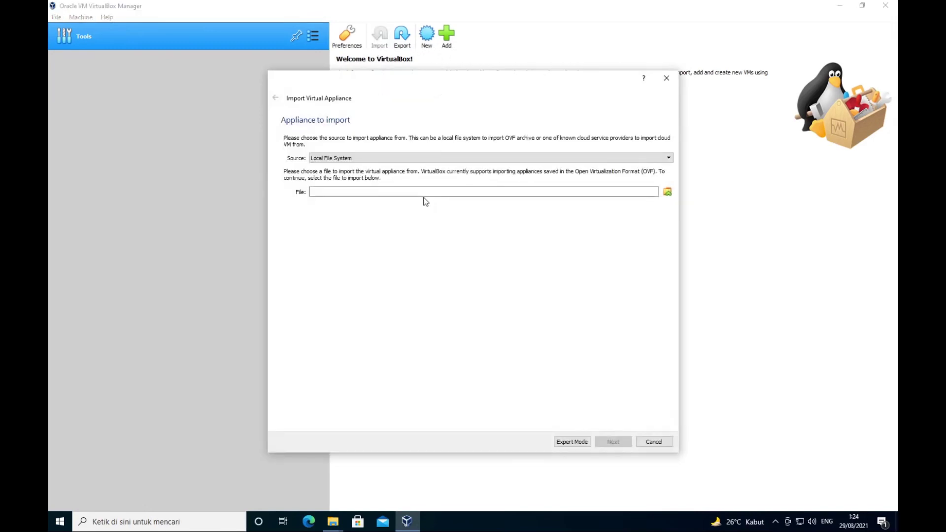
{"action": "left_click", "coordinate": [667, 192]}
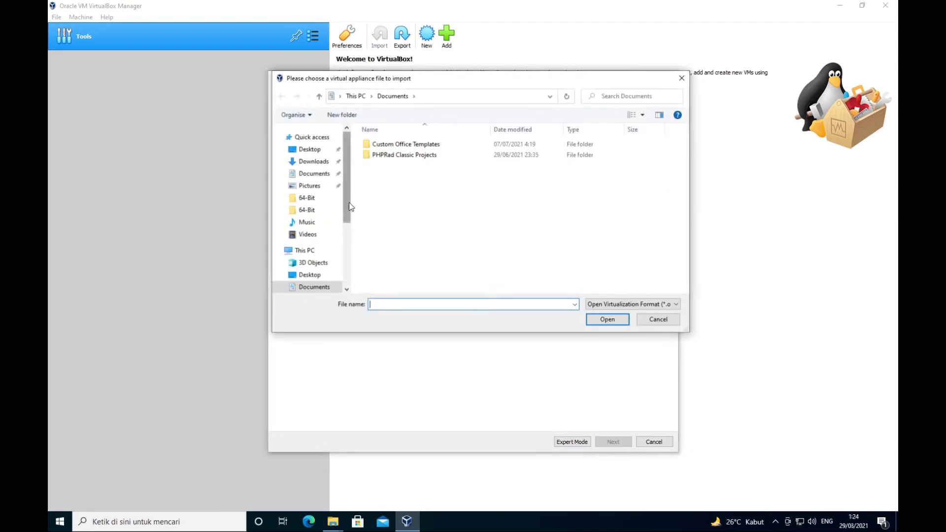
{"action": "left_click_drag", "start_coordinate": [349, 219], "coordinate": [346, 281]}
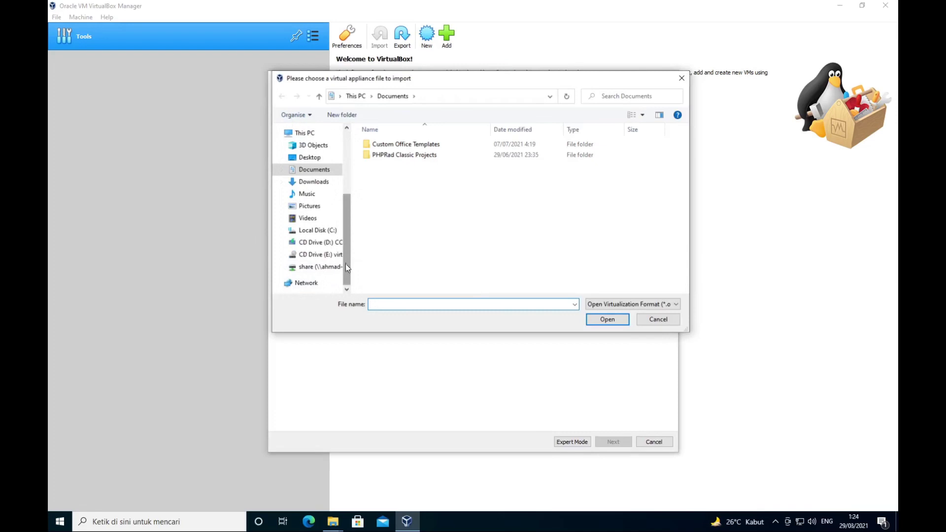
{"action": "left_click", "coordinate": [321, 286]}
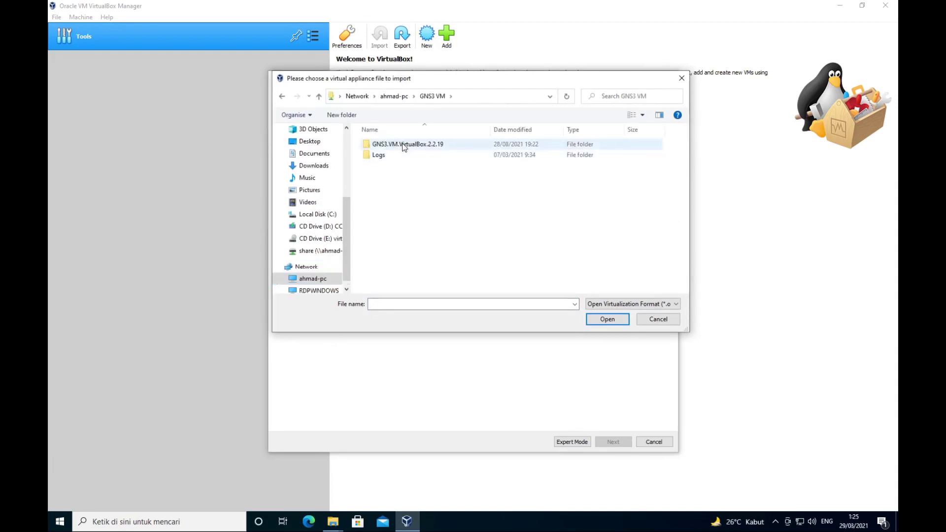
{"action": "double_click", "coordinate": [404, 144]}
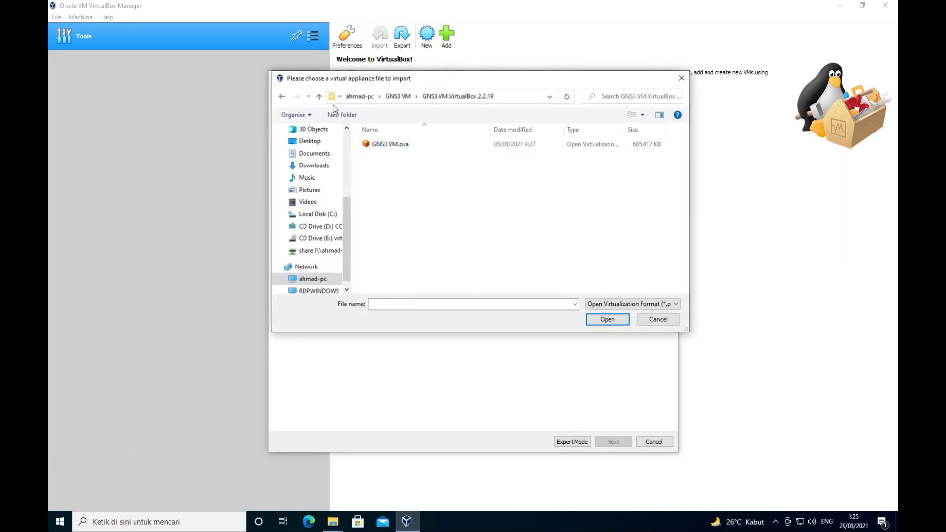
{"action": "left_click", "coordinate": [399, 98]}
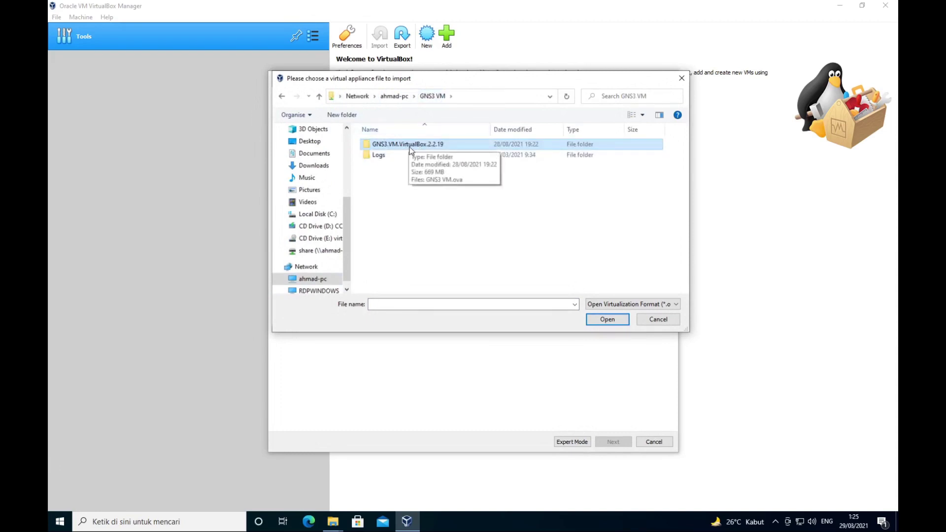
{"action": "double_click", "coordinate": [410, 147]}
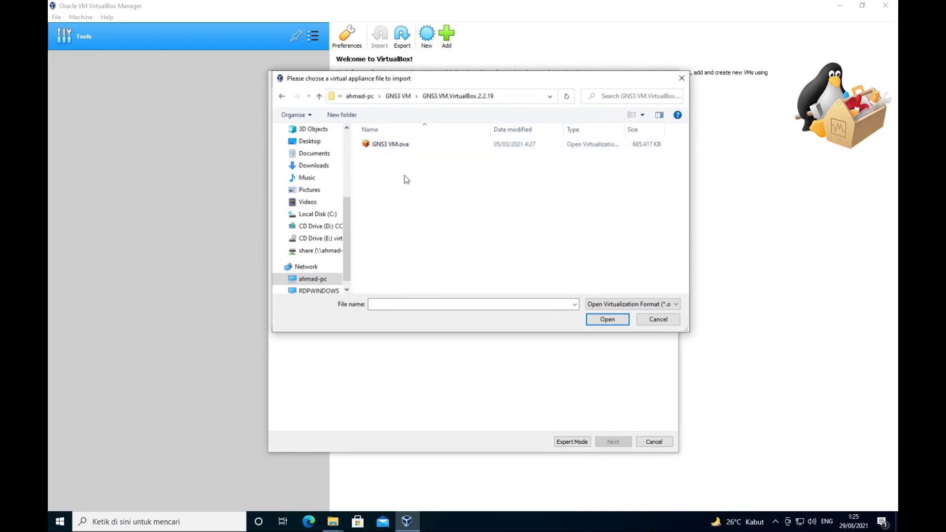
{"action": "left_click", "coordinate": [412, 144]}
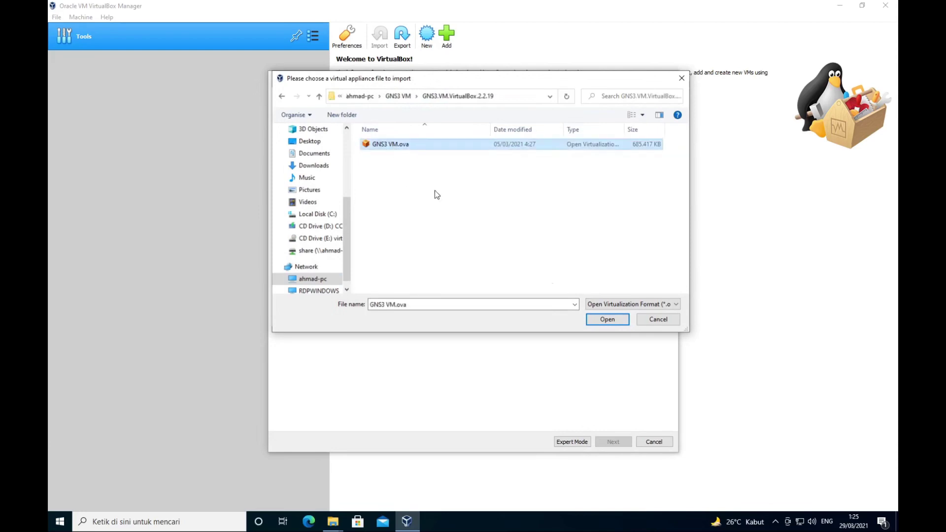
{"action": "left_click", "coordinate": [602, 323]}
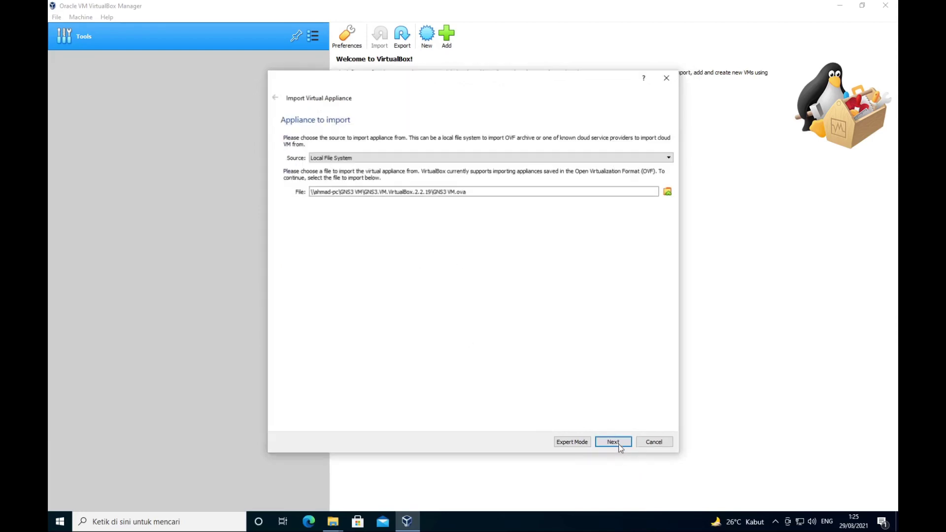
Import the GNS3 VM appliance with its suggested settings and narrow the machine list
{"action": "left_click", "coordinate": [614, 442]}
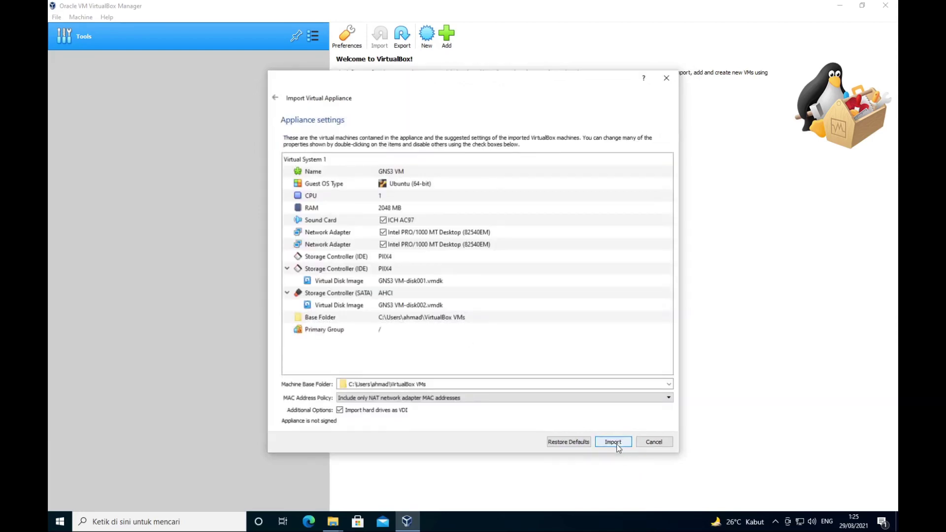
{"action": "left_click", "coordinate": [613, 442]}
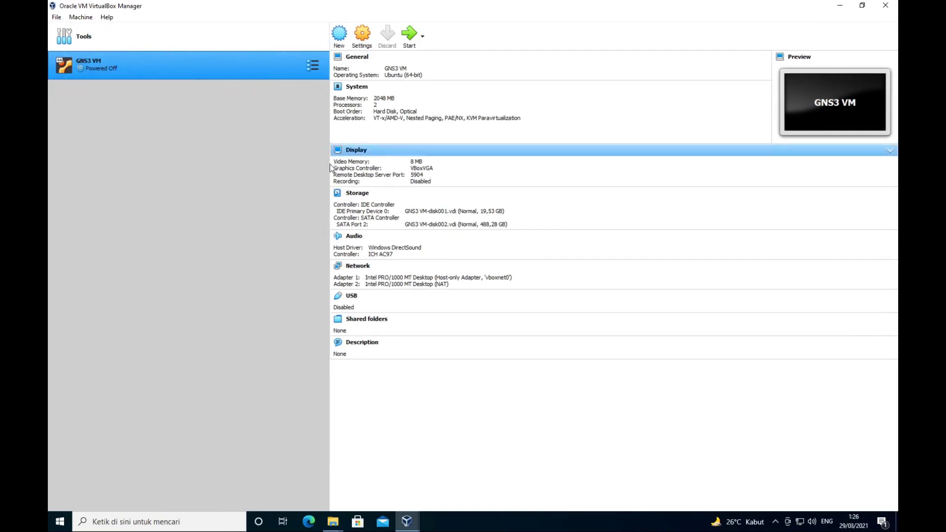
{"action": "left_click_drag", "start_coordinate": [330, 167], "coordinate": [227, 170]}
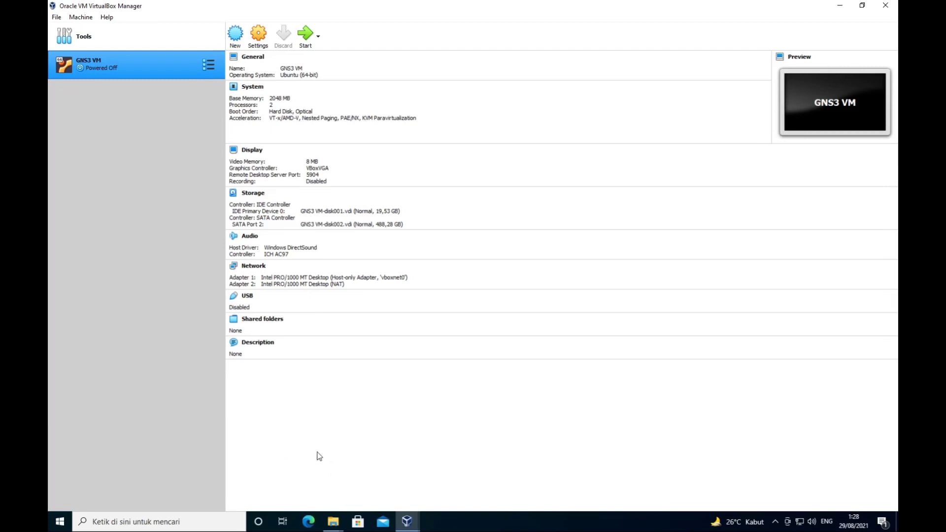
Switch to File Explorer, review the files in the GNS3 VM folder and clear the zip archive's selection
{"action": "left_click", "coordinate": [329, 519]}
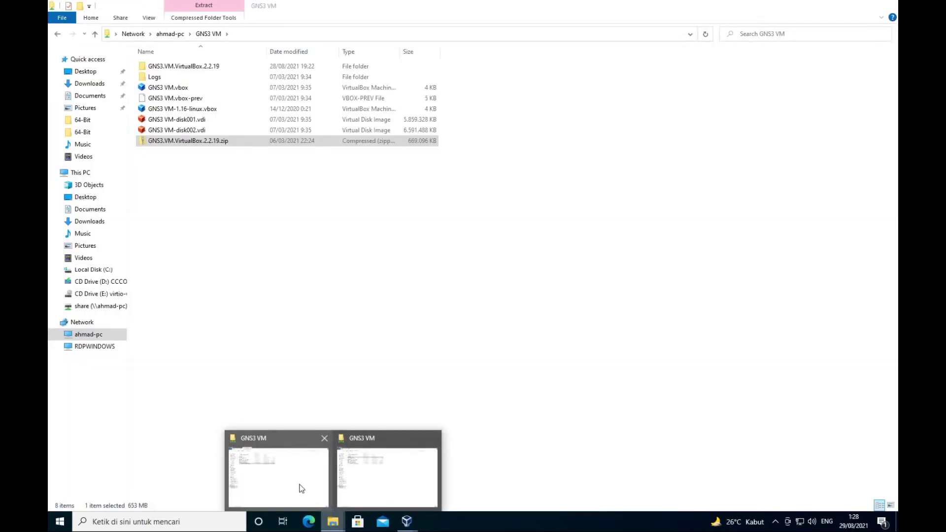
{"action": "left_click", "coordinate": [302, 488]}
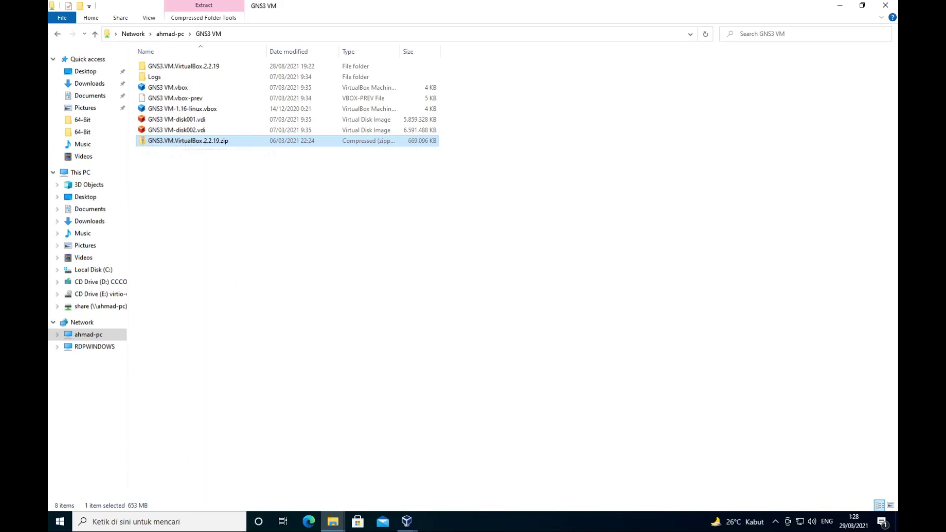
{"action": "left_click", "coordinate": [291, 380]}
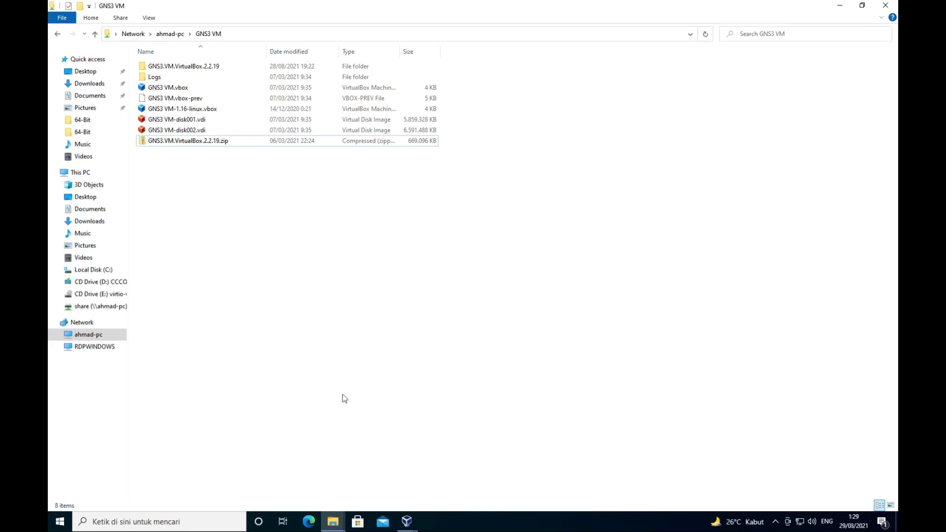
Close the duplicate VirtualBox Manager window and switch to the remaining one
{"action": "left_click", "coordinate": [407, 522]}
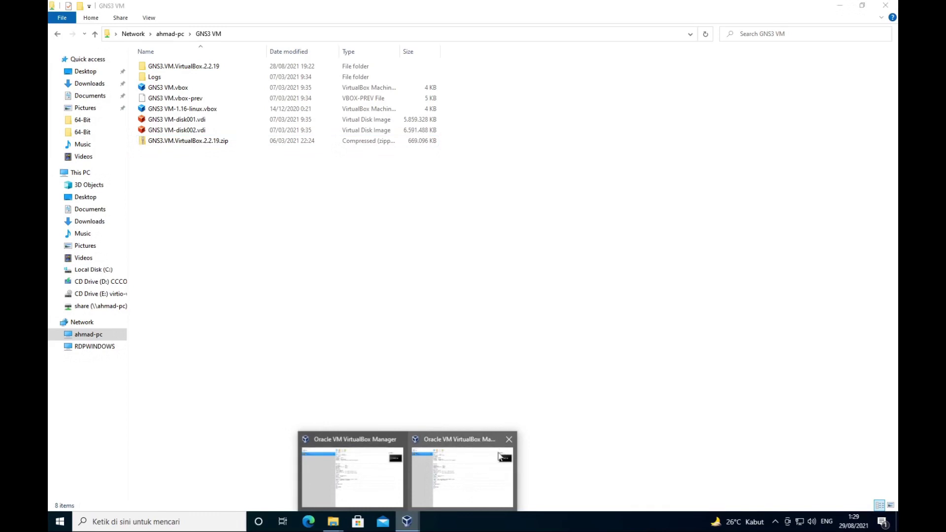
{"action": "left_click", "coordinate": [509, 439]}
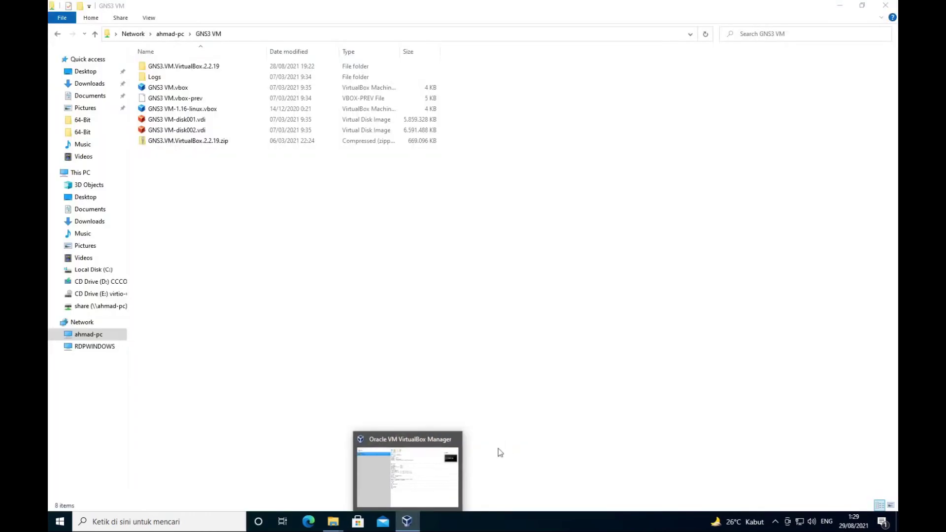
{"action": "left_click", "coordinate": [413, 472]}
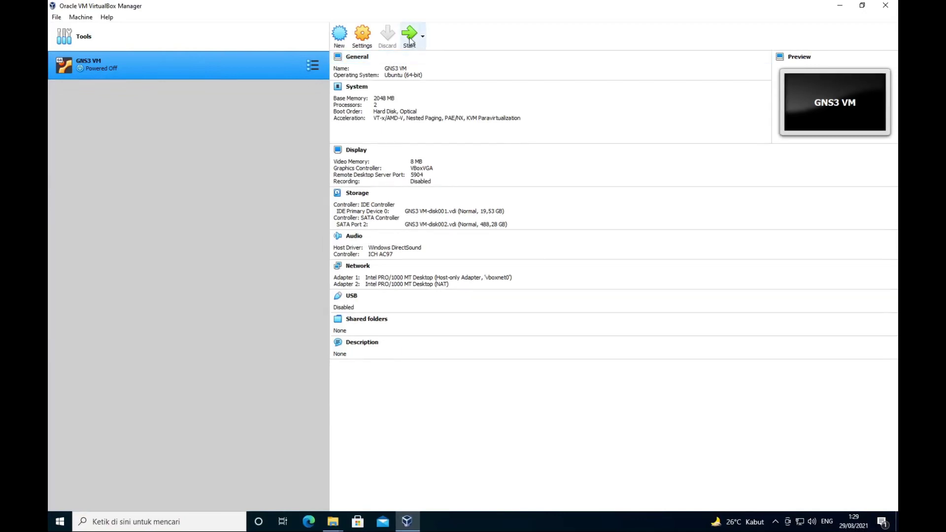
Attach the GNS3 VM's network Adapter 1 to VirtualBox Host-Only Ethernet Adapter, review its system and Adapter 2 settings, and save
{"action": "left_click", "coordinate": [362, 44]}
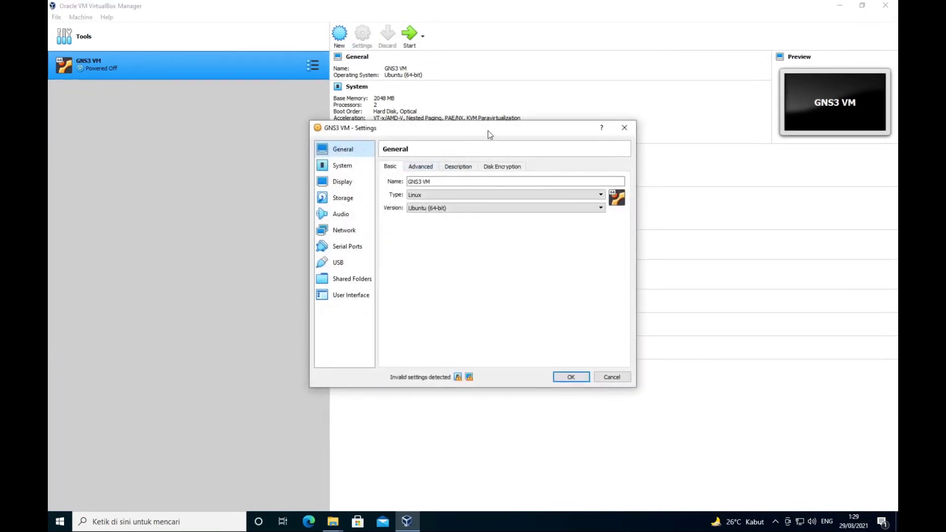
{"action": "left_click_drag", "start_coordinate": [488, 131], "coordinate": [408, 112]}
{"action": "left_click", "coordinate": [262, 147]}
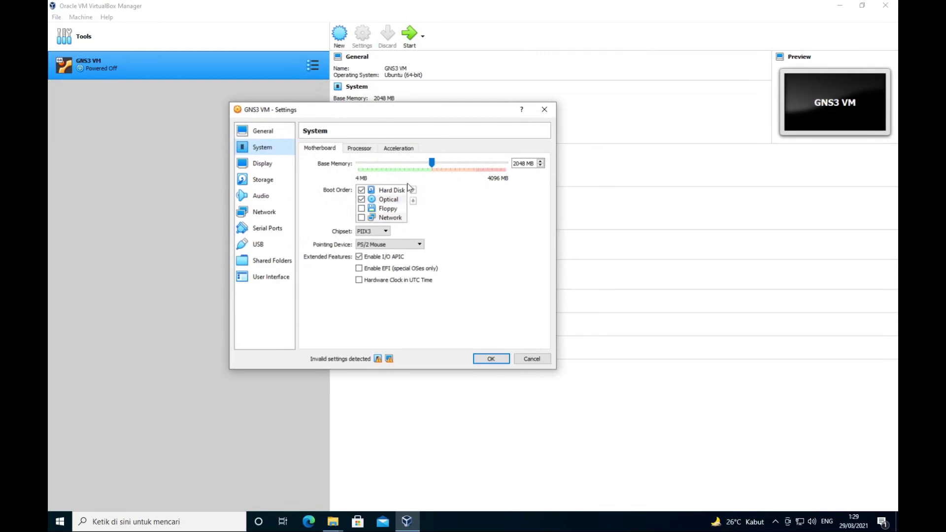
{"action": "left_click", "coordinate": [264, 213]}
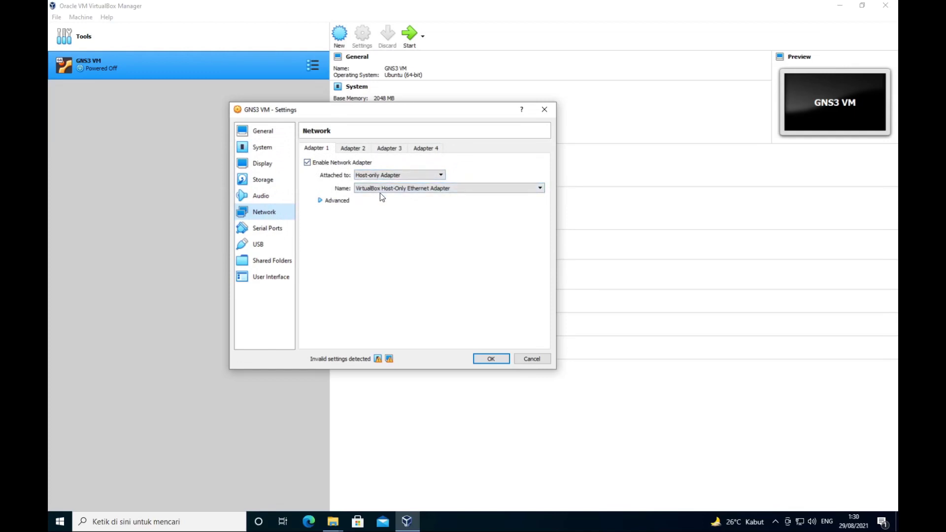
{"action": "left_click", "coordinate": [425, 191]}
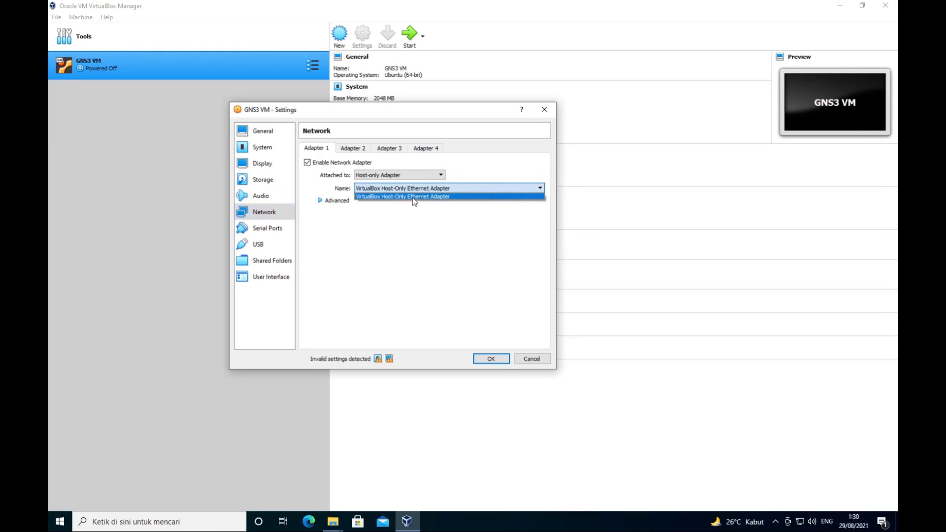
{"action": "left_click", "coordinate": [414, 197]}
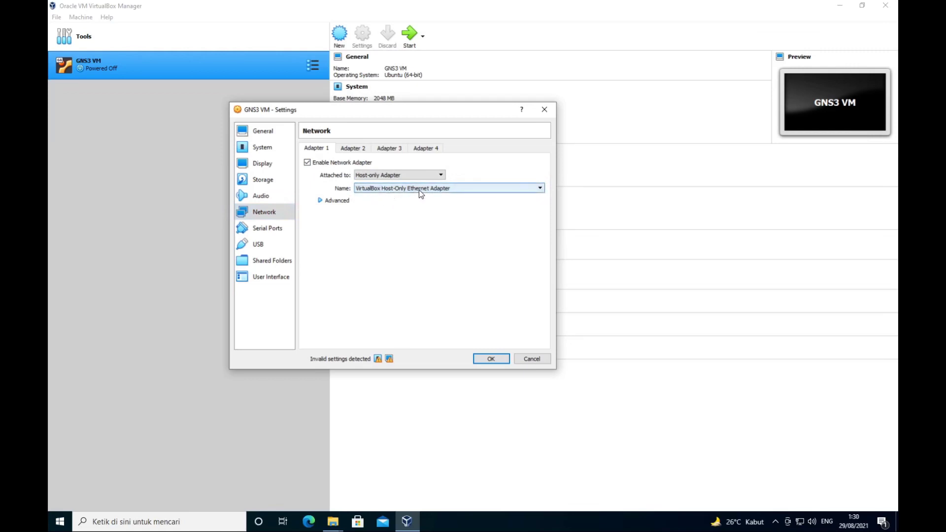
{"action": "left_click", "coordinate": [353, 152]}
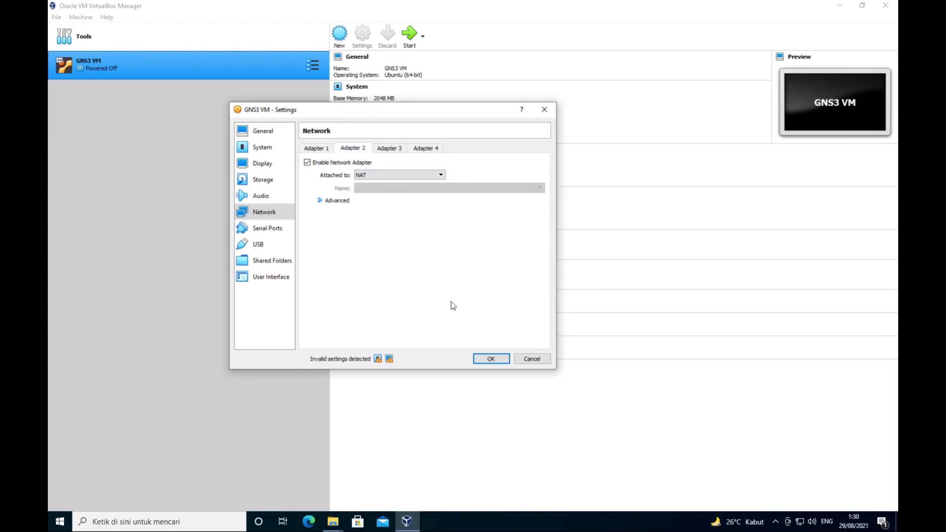
{"action": "left_click", "coordinate": [490, 359]}
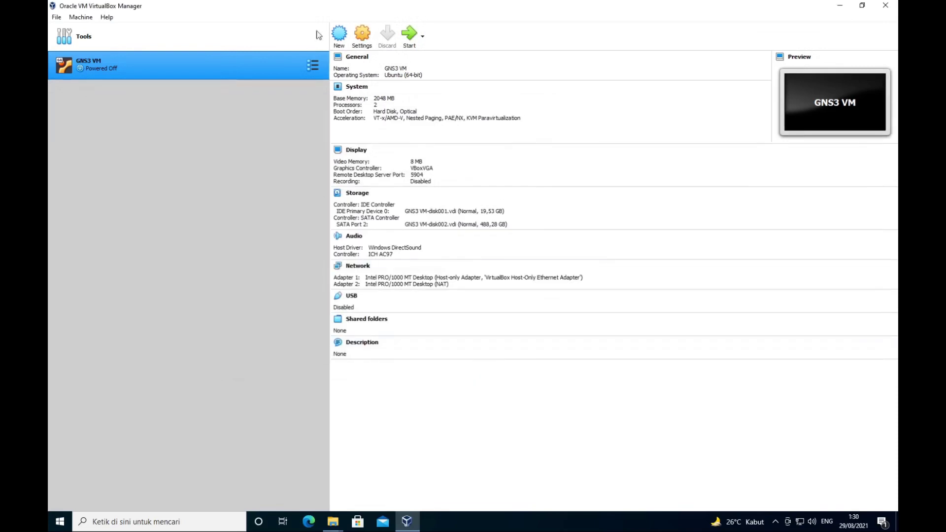
Start the GNS3 VM and arrange its console as an enlarged floating window over VirtualBox Manager
{"action": "left_click", "coordinate": [408, 35]}
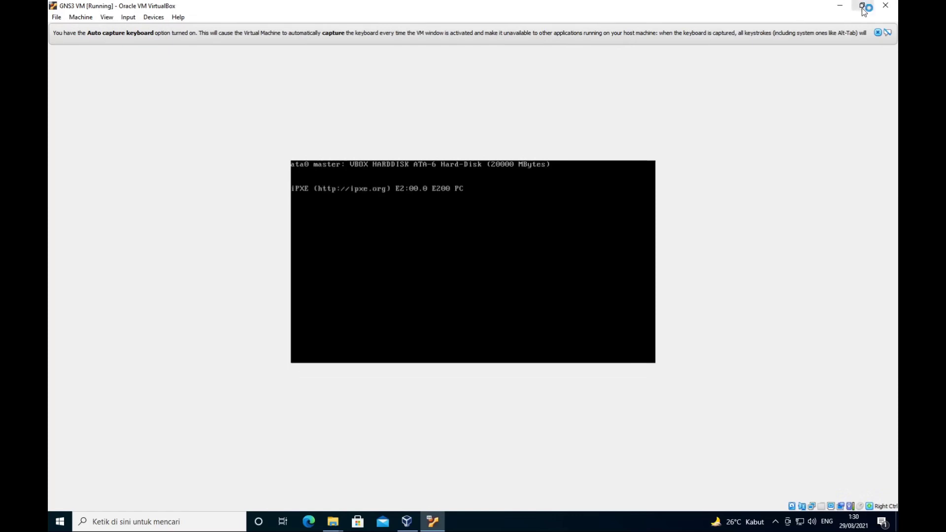
{"action": "left_click", "coordinate": [840, 6]}
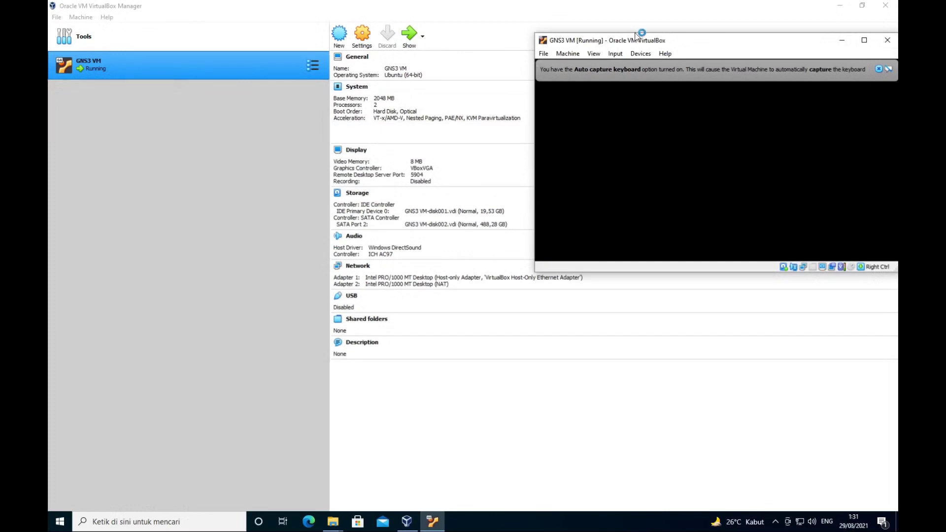
{"action": "left_click_drag", "start_coordinate": [646, 39], "coordinate": [468, 60]}
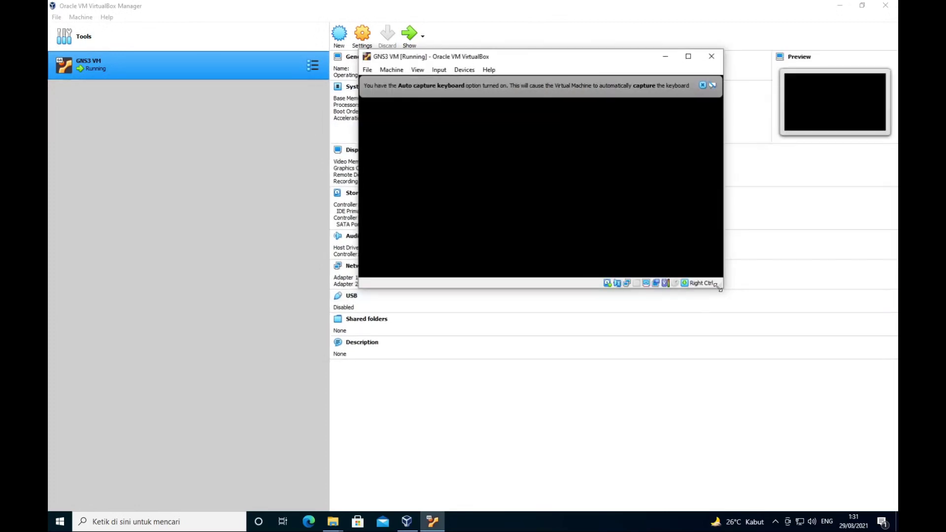
{"action": "left_click_drag", "start_coordinate": [723, 288], "coordinate": [792, 417]}
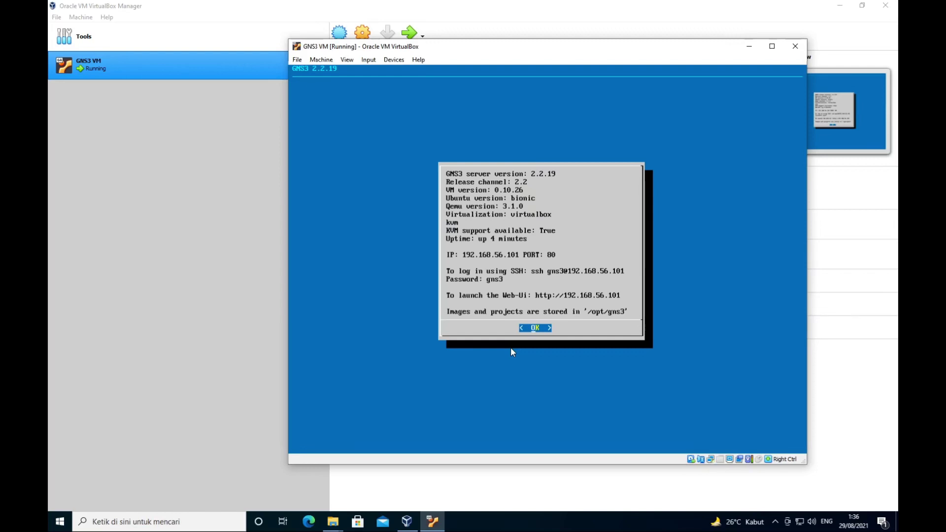
Decline the mouse capture prompt and dismiss the server information screen to reach the GNS3 VM's main menu
{"action": "left_click", "coordinate": [554, 286]}
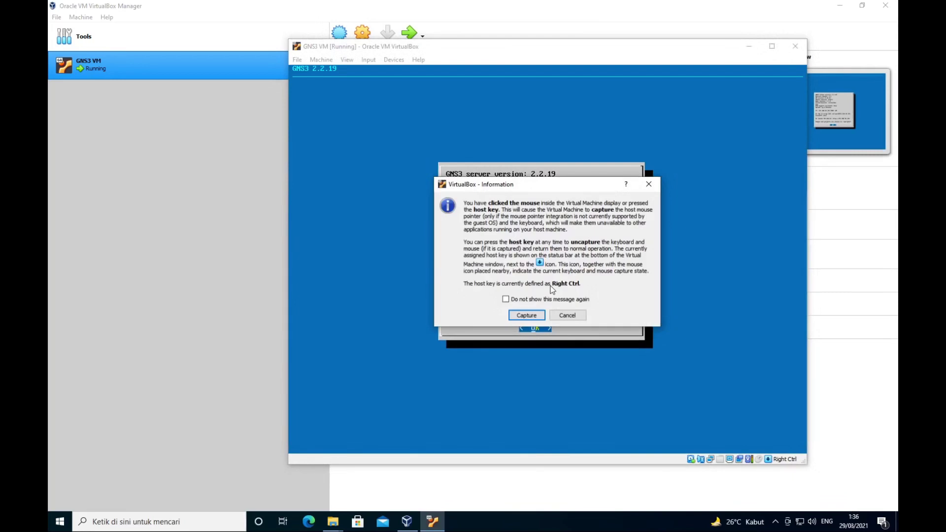
{"action": "left_click", "coordinate": [570, 317]}
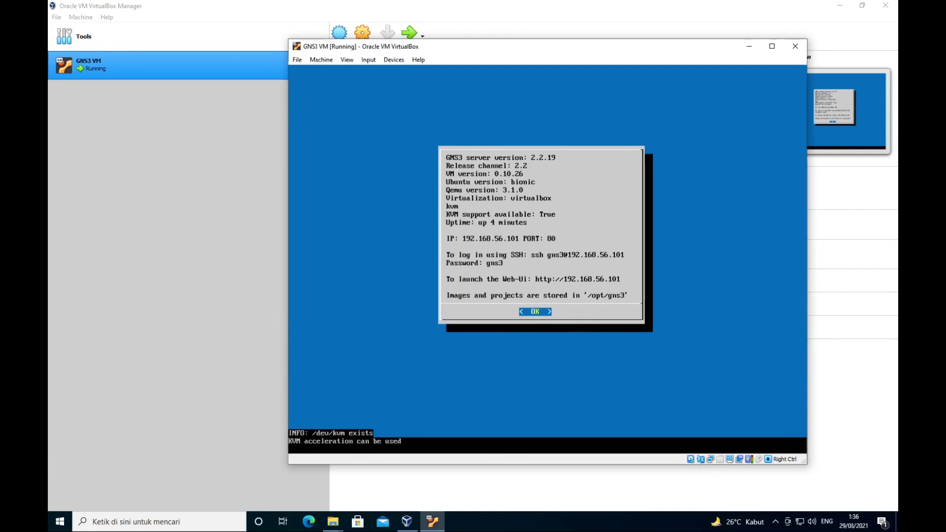
{"action": "key", "text": "Return"}
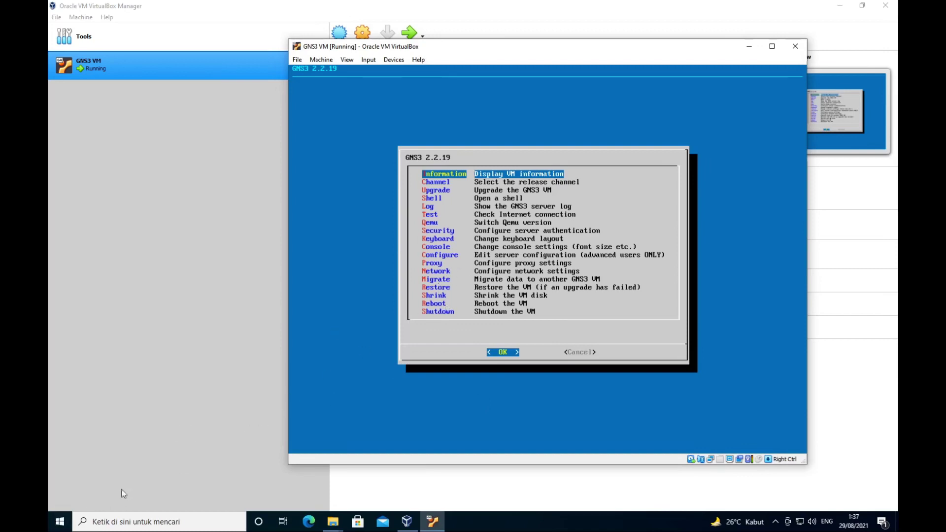
Search Windows for "gns" and launch the GNS3 desktop application
{"action": "left_click", "coordinate": [109, 522]}
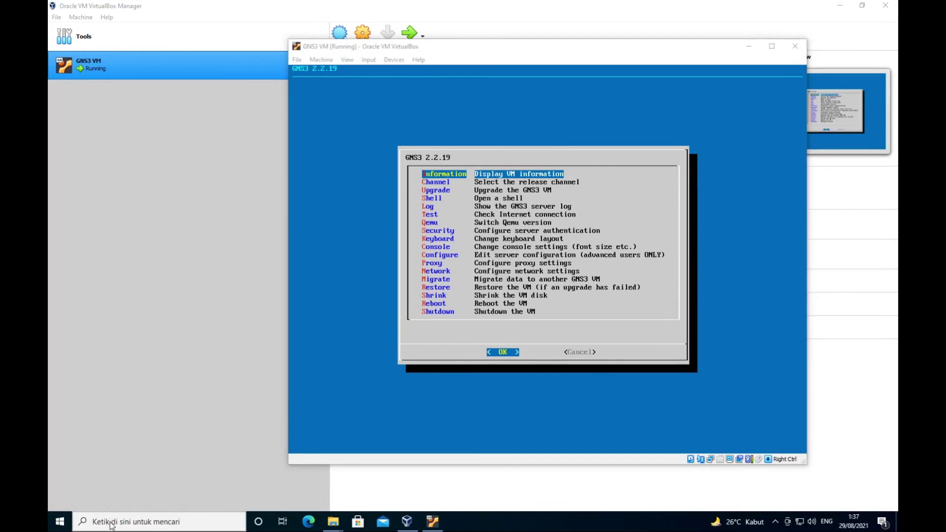
{"action": "left_click", "coordinate": [112, 524]}
{"action": "type", "text": "gns"}
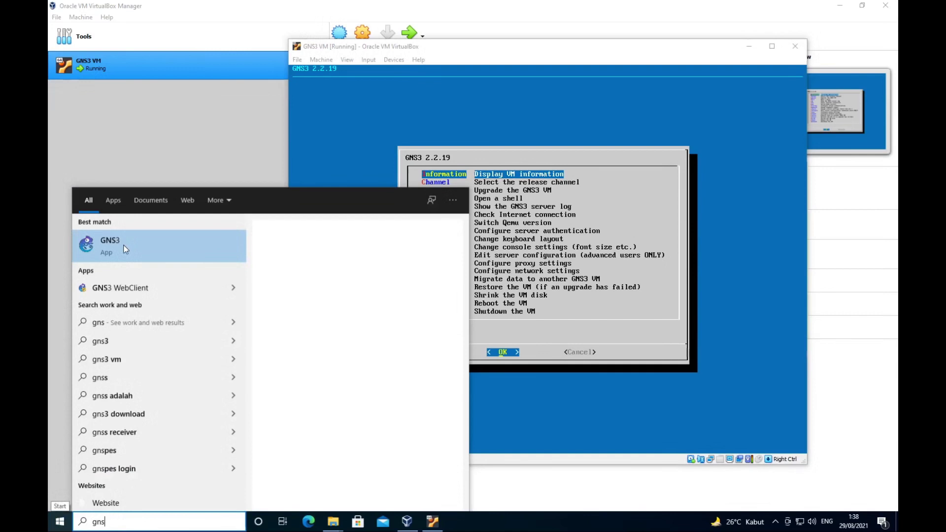
{"action": "left_click", "coordinate": [125, 249]}
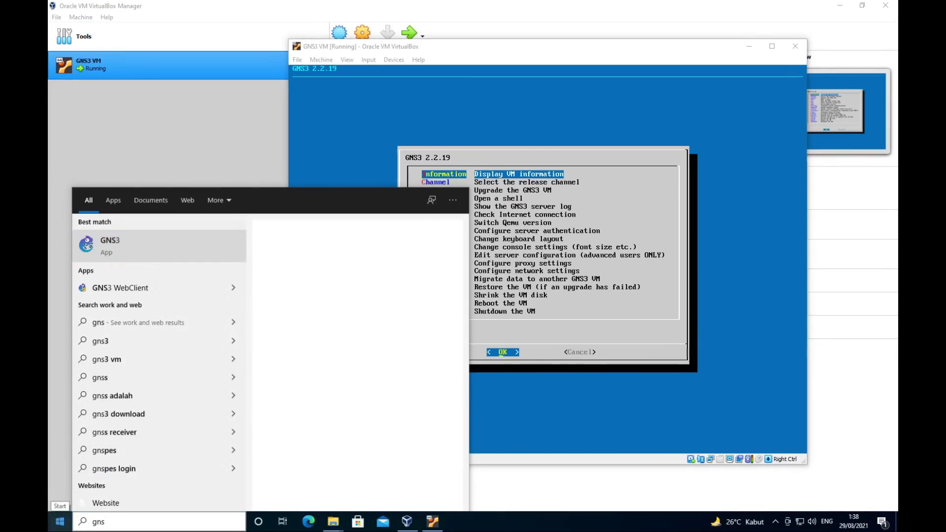
{"action": "key", "text": "Escape"}
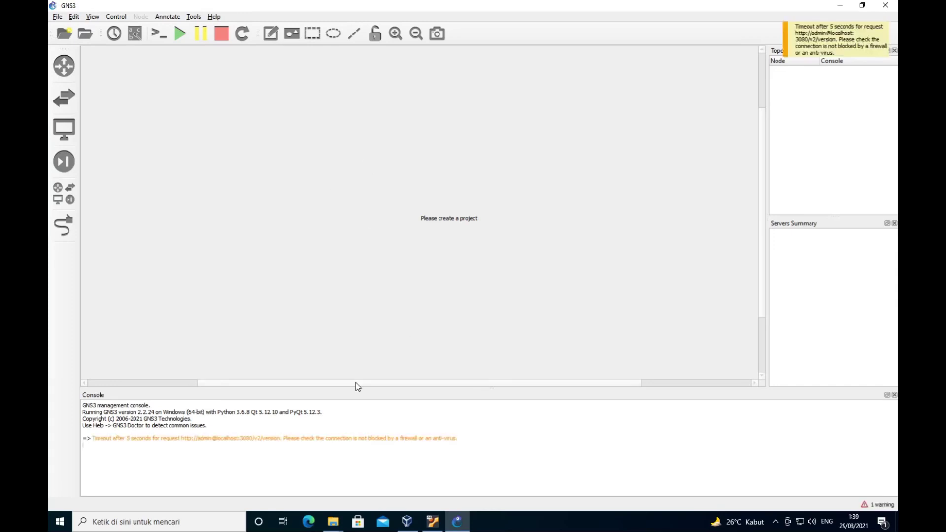
Cancel the local server connection and the new project dialog, and check the GNS3 version in its About information
{"action": "left_click", "coordinate": [214, 18]}
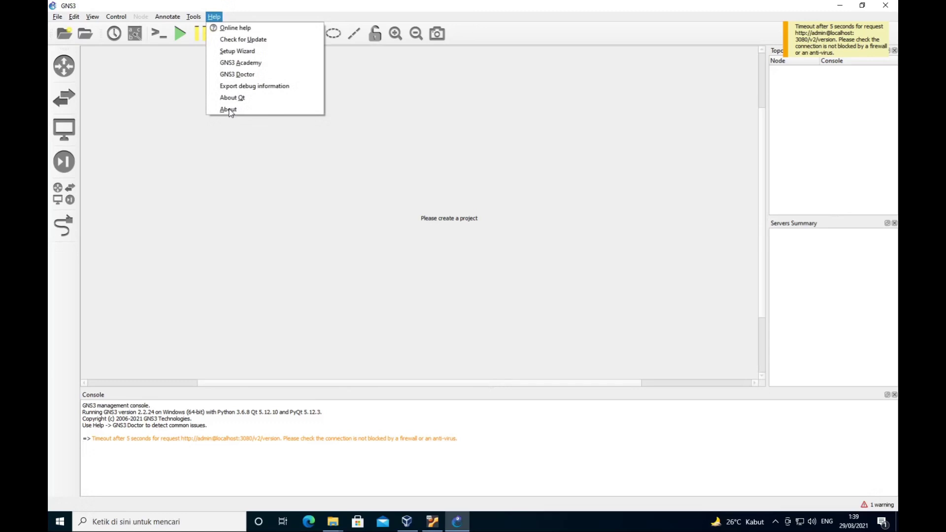
{"action": "left_click", "coordinate": [214, 18]}
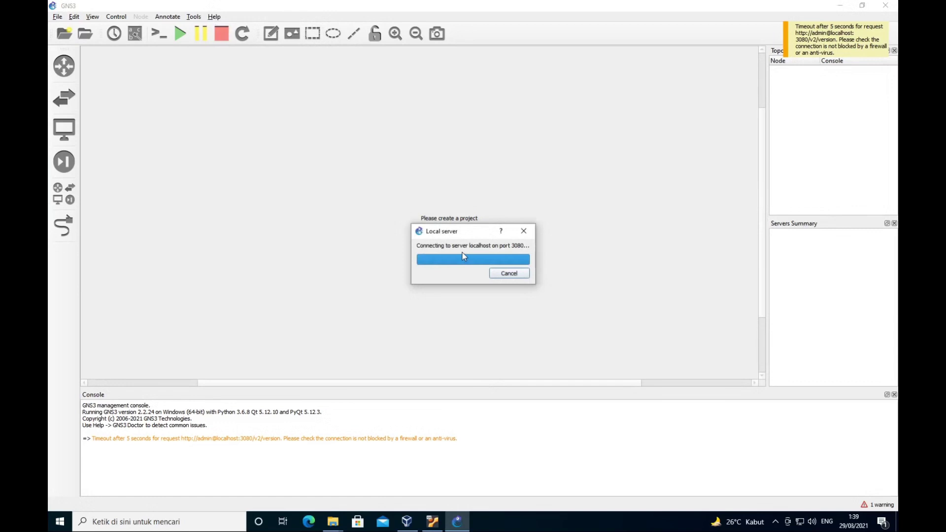
{"action": "left_click", "coordinate": [509, 274]}
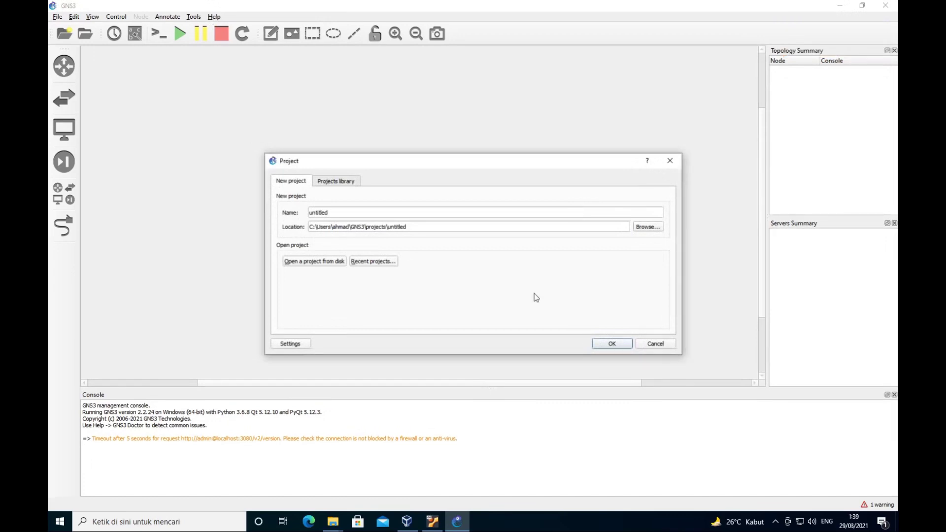
{"action": "key", "text": "Escape"}
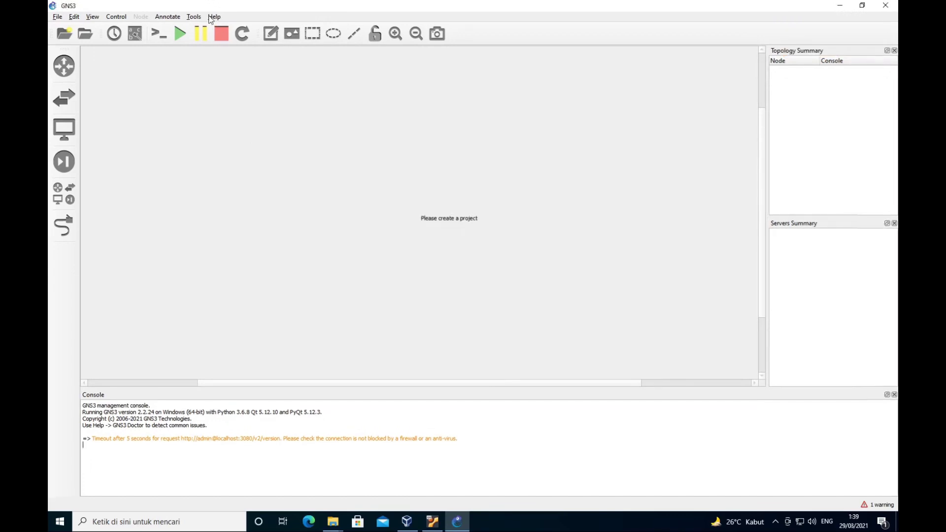
{"action": "left_click", "coordinate": [212, 17]}
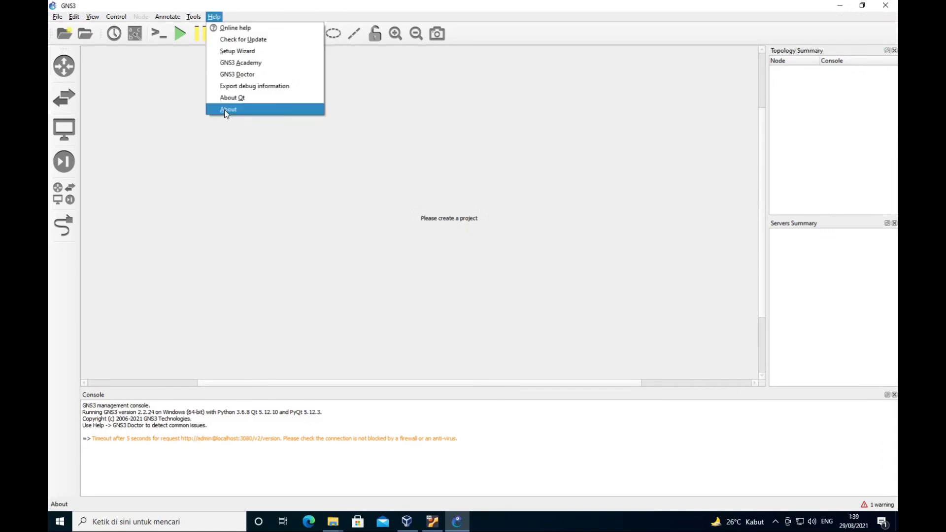
{"action": "left_click", "coordinate": [224, 110]}
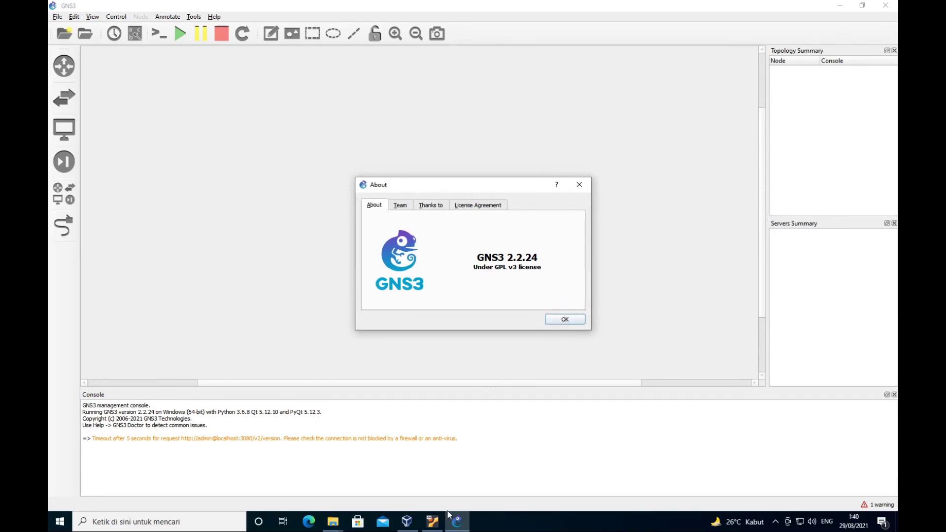
Switch to the GNS3 VM console, capture input and run Upgrade the GNS3 VM, continuing past the snapshot prompt
{"action": "left_click", "coordinate": [432, 526]}
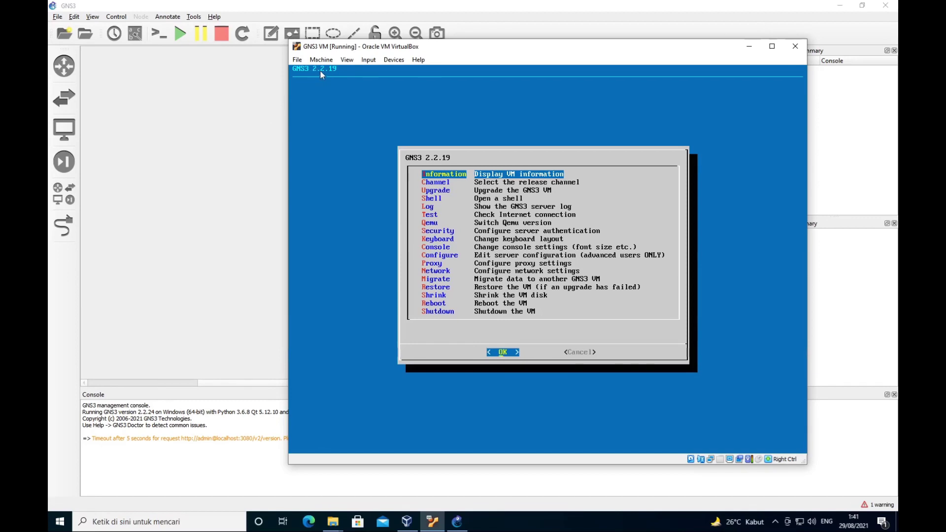
{"action": "left_click", "coordinate": [468, 210]}
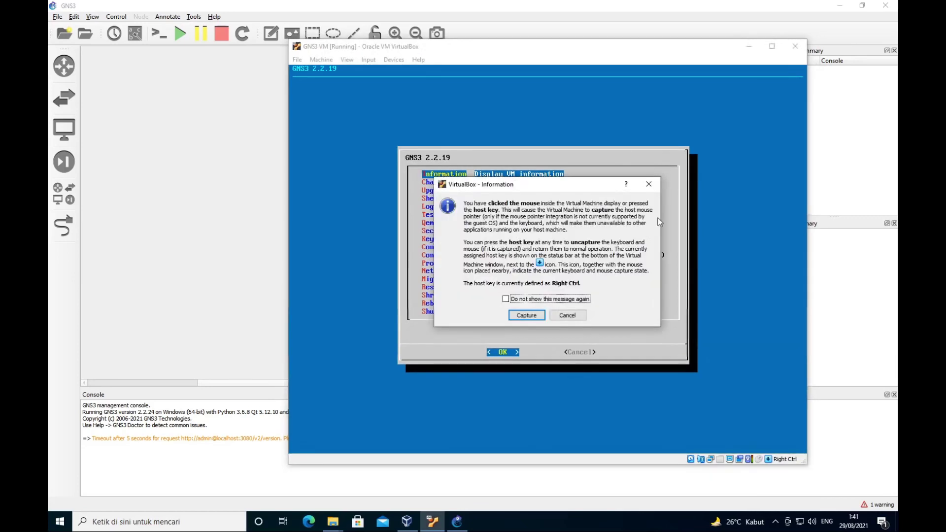
{"action": "left_click", "coordinate": [526, 317]}
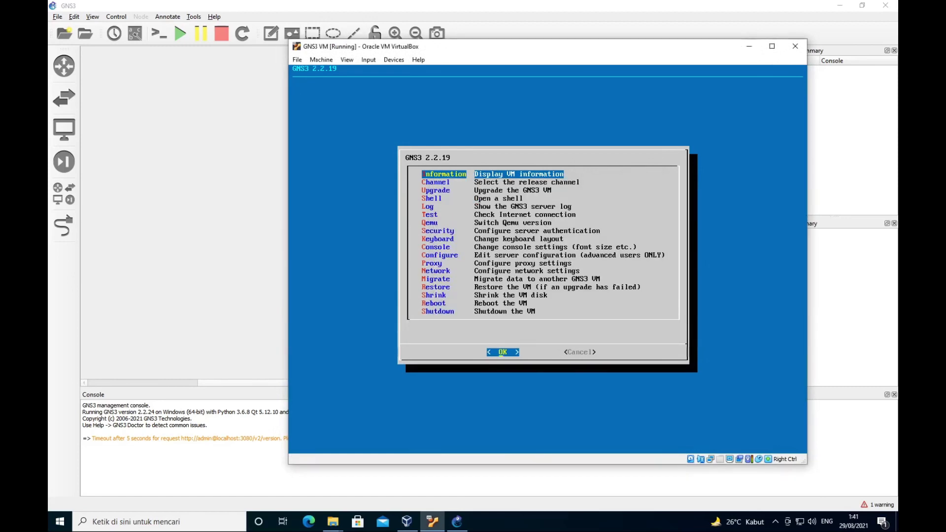
{"action": "key", "text": "Tab"}
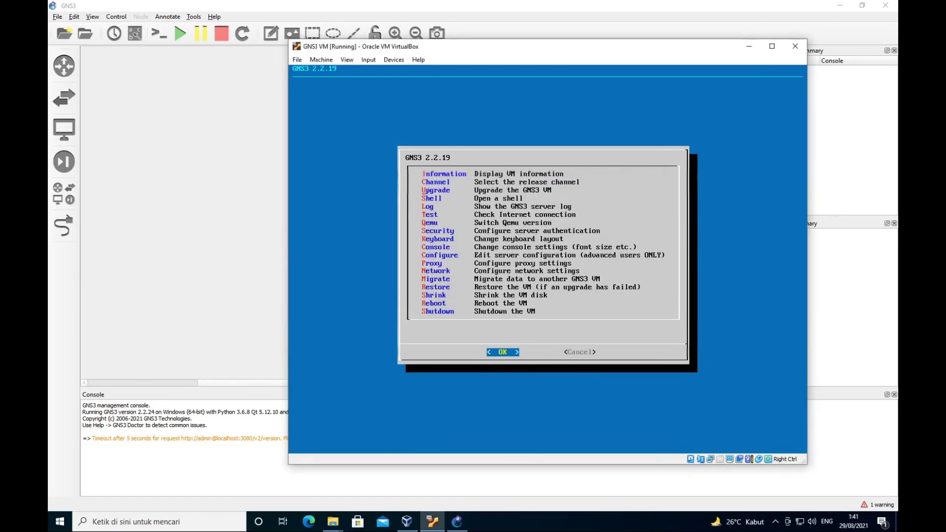
{"action": "key", "text": "Down"}
{"action": "key", "text": "Down"}
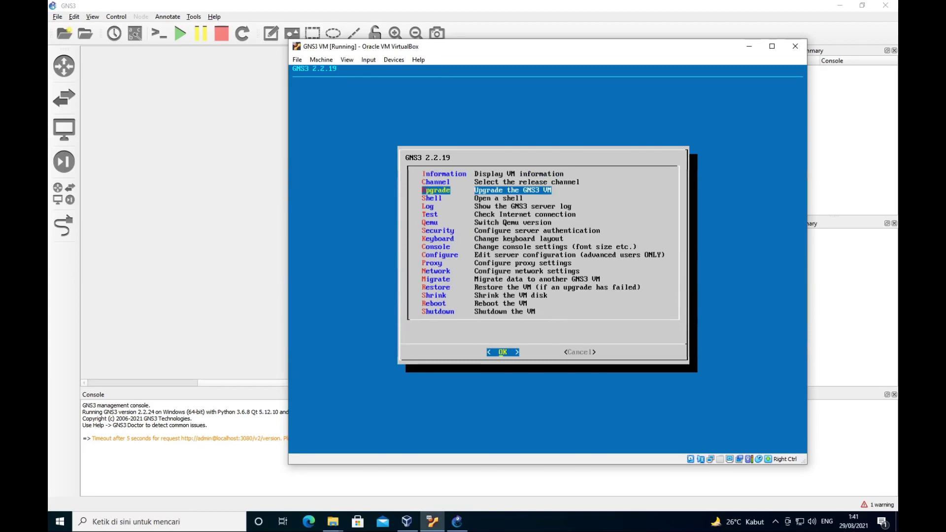
{"action": "key", "text": "Return"}
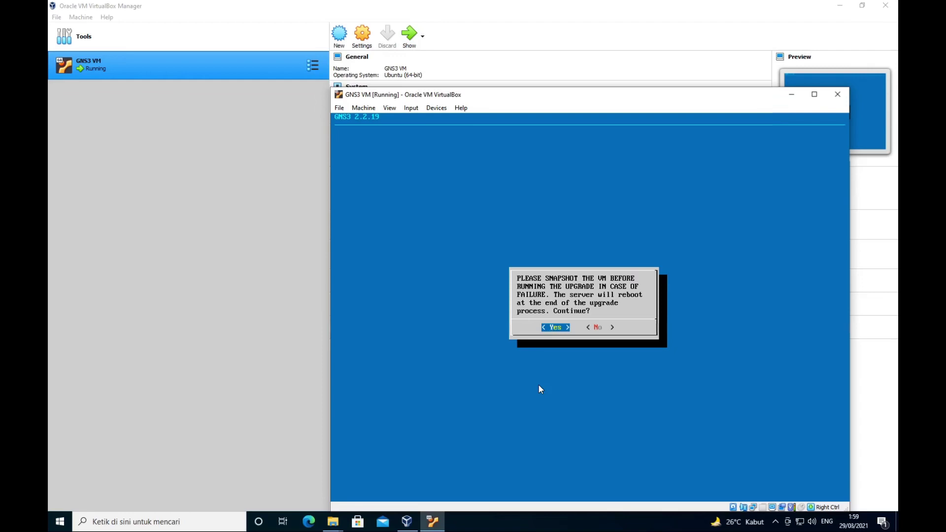
{"action": "left_click", "coordinate": [546, 336]}
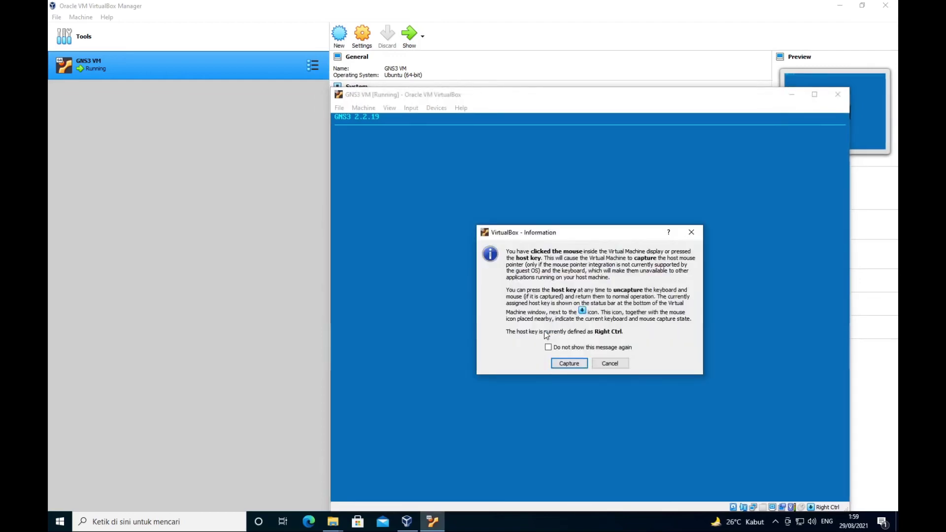
{"action": "left_click", "coordinate": [570, 363]}
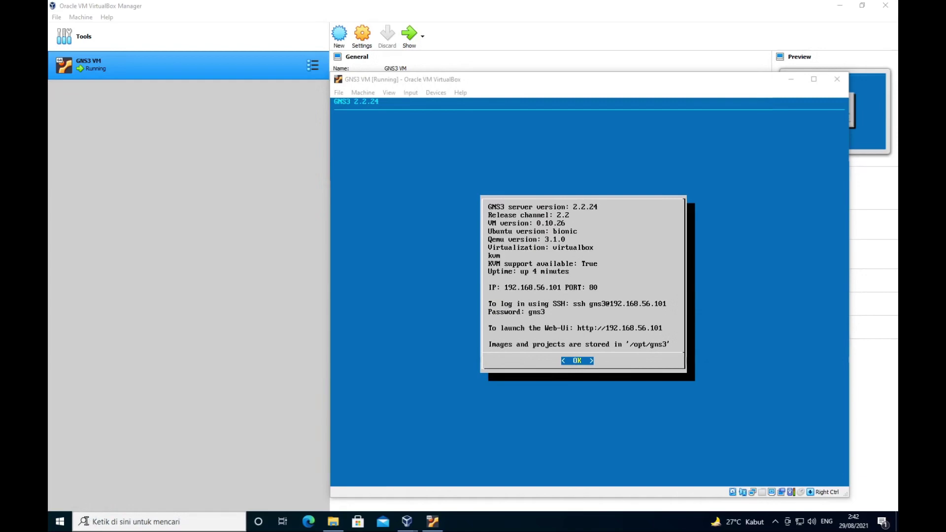
Launch the GNS3 desktop application again, cancel the new project dialog and open the preferences
{"action": "left_click", "coordinate": [72, 522]}
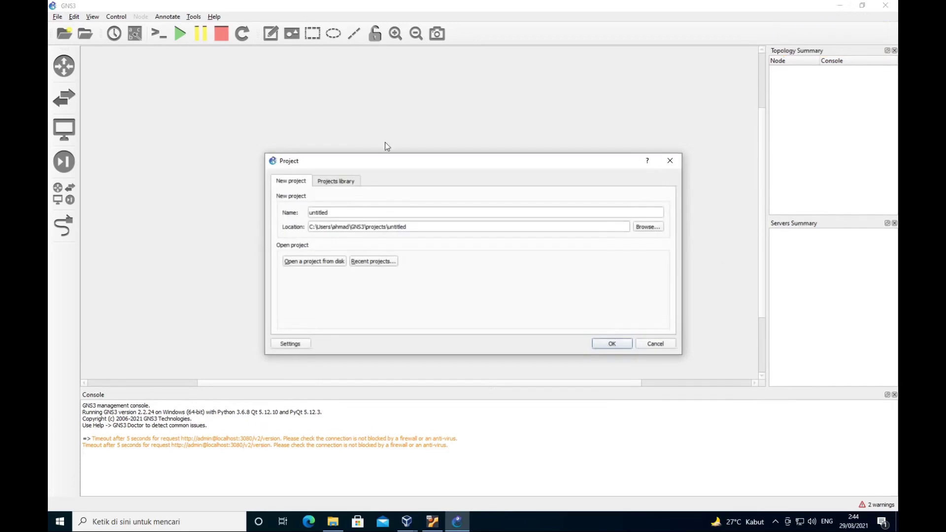
{"action": "left_click", "coordinate": [656, 344]}
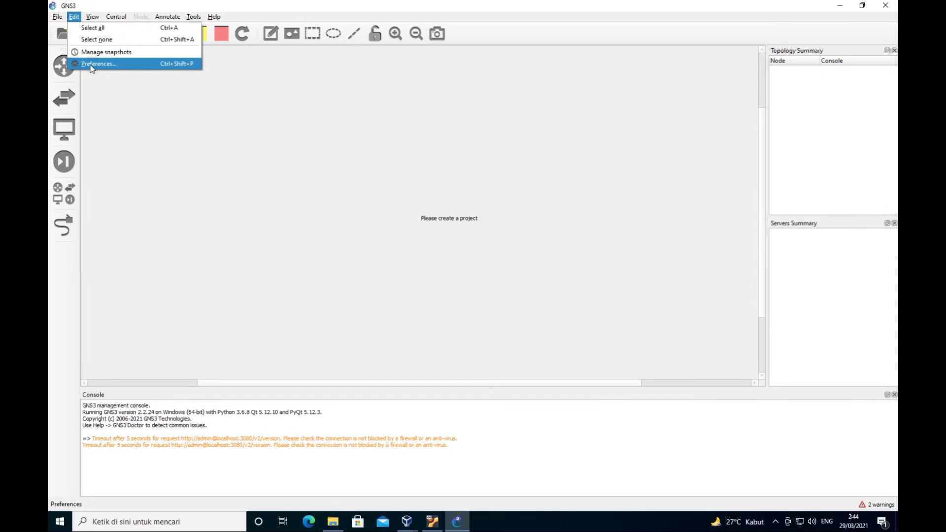
{"action": "left_click", "coordinate": [94, 64]}
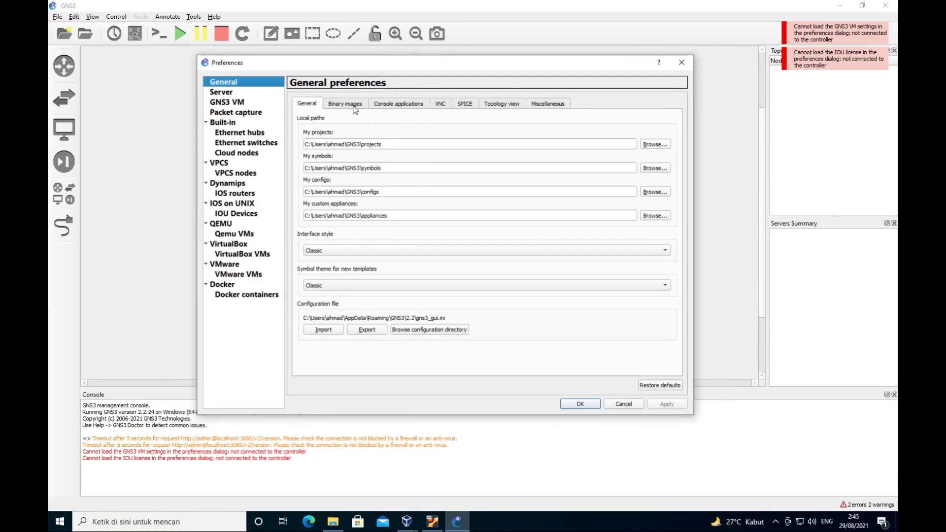
Review the console application, VNC and SPICE command settings in the general preferences
{"action": "left_click", "coordinate": [400, 105]}
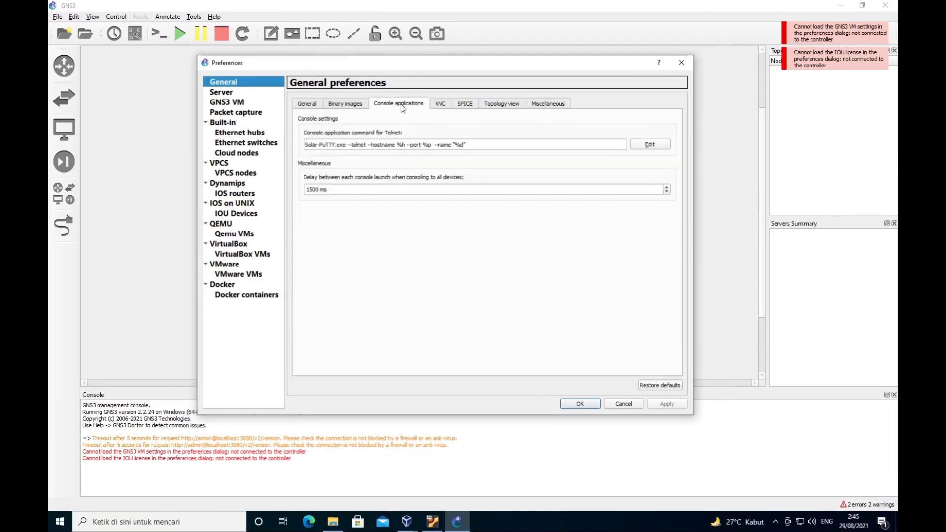
{"action": "left_click", "coordinate": [437, 106]}
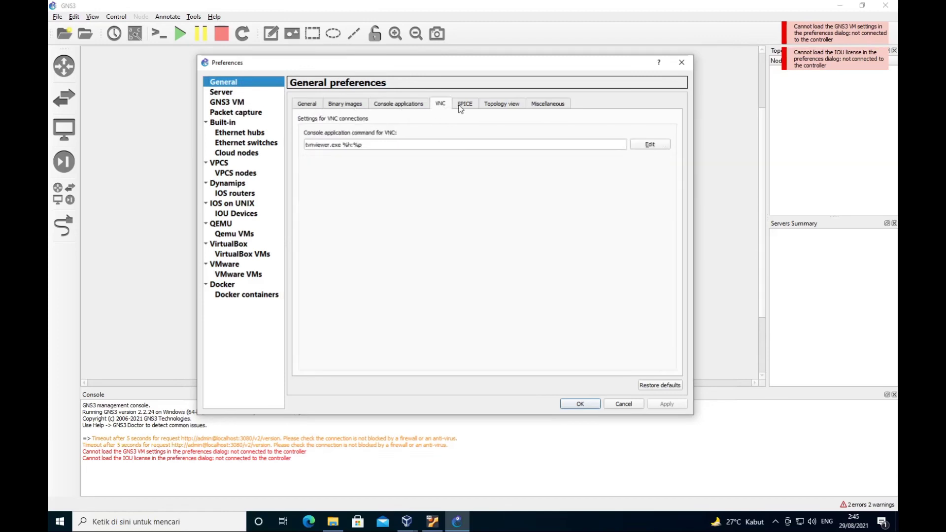
{"action": "left_click", "coordinate": [460, 107]}
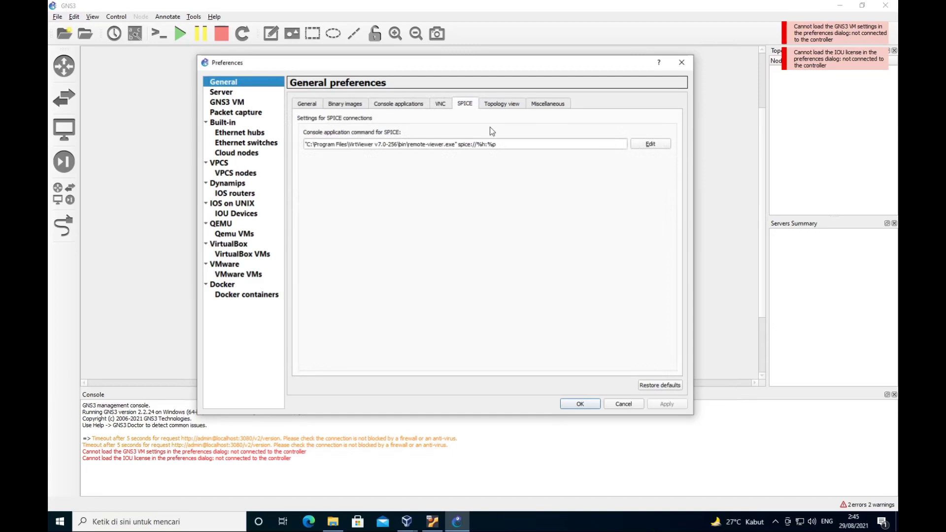
{"action": "left_click", "coordinate": [426, 106]}
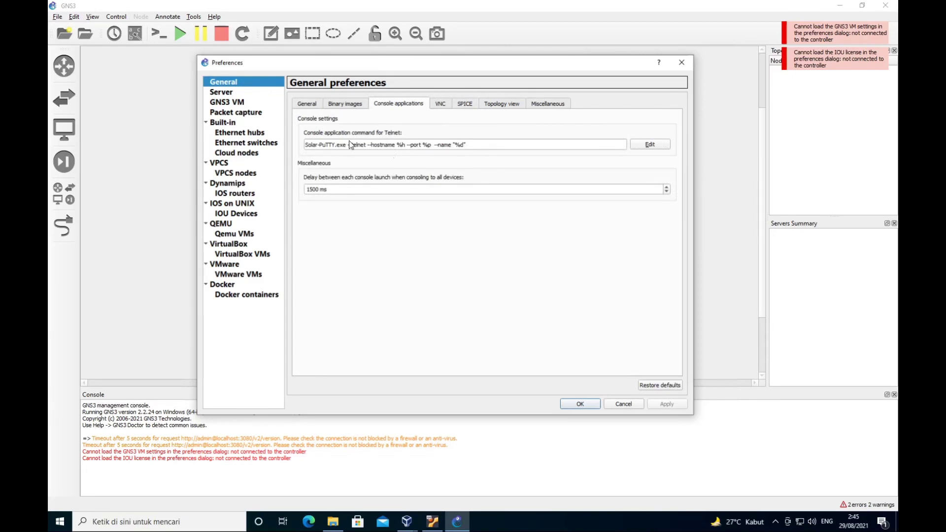
Examine the available host binding addresses in the Server preferences and check the GNS3 VM's IP address in its console
{"action": "left_click", "coordinate": [221, 92]}
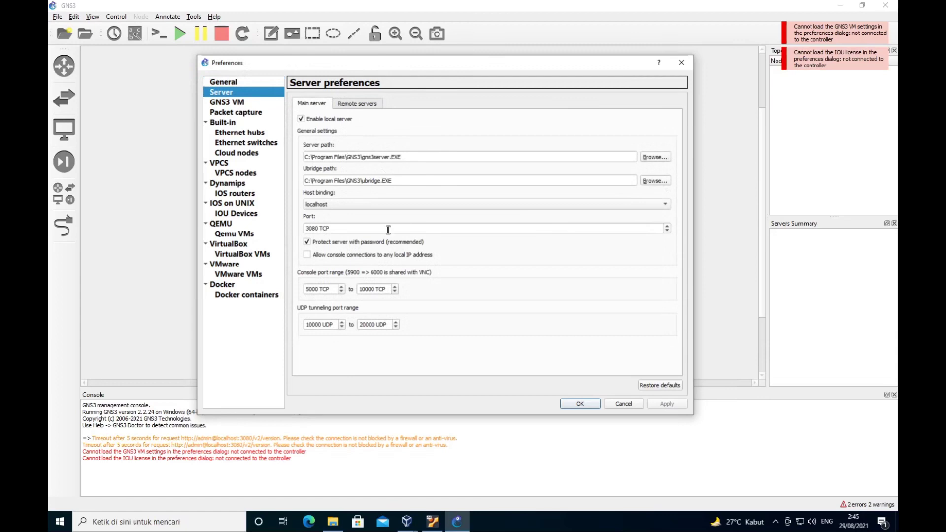
{"action": "left_click", "coordinate": [370, 206]}
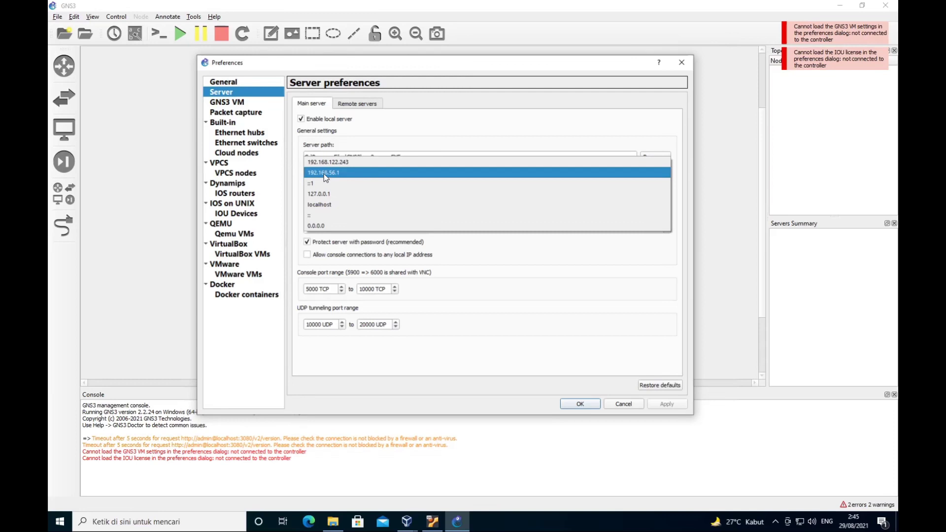
{"action": "key", "text": "Escape"}
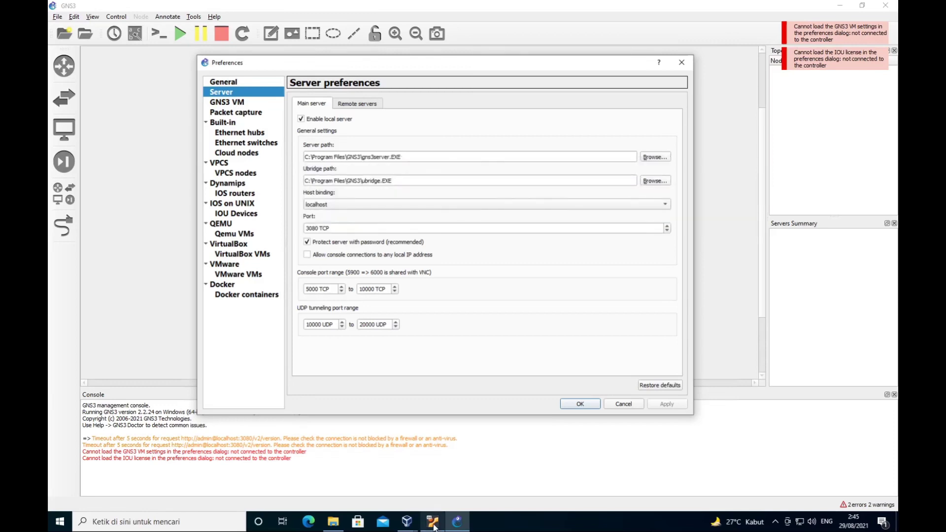
{"action": "left_click", "coordinate": [433, 525]}
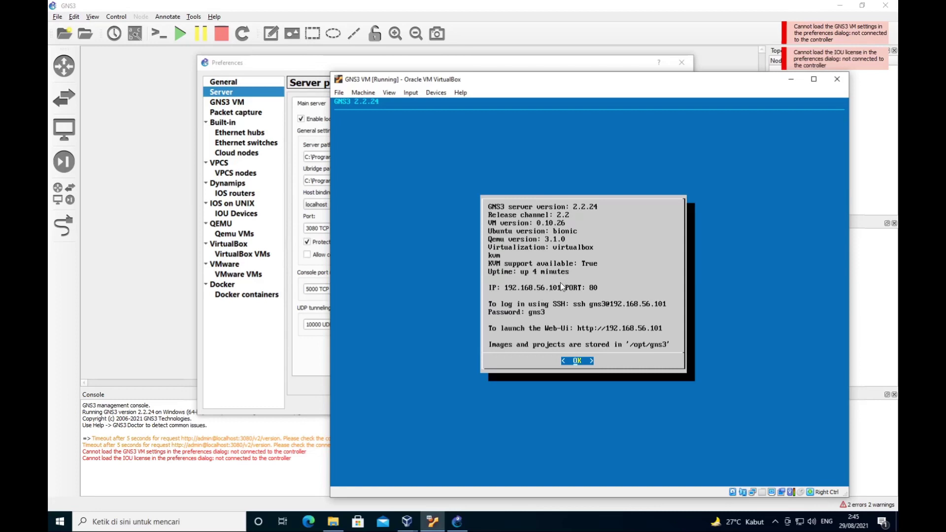
{"action": "key", "text": "alt+Tab"}
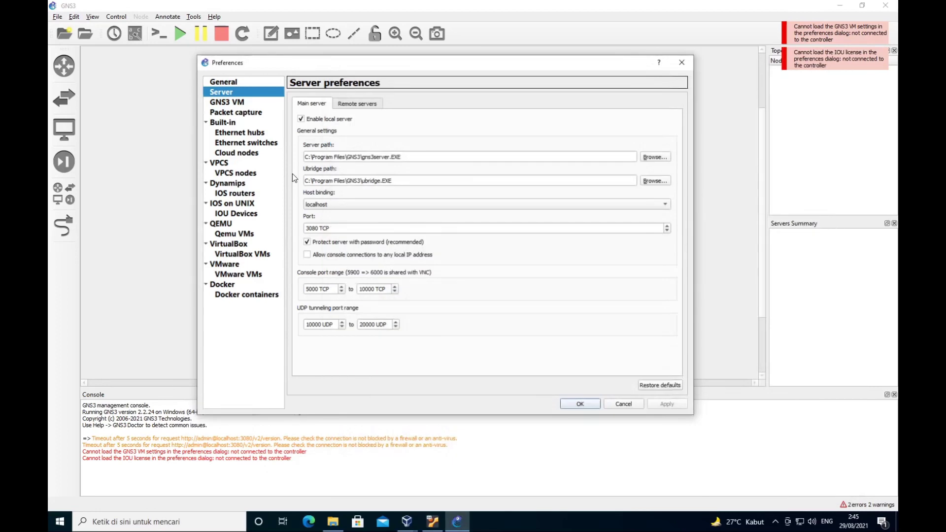
Set the local server's host binding to 192.168.56.1 and apply the change
{"action": "left_click", "coordinate": [602, 206]}
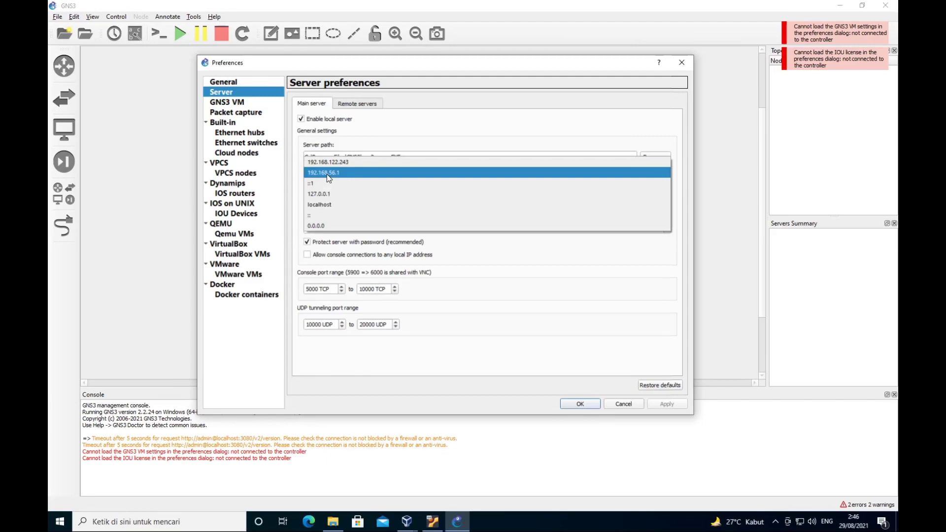
{"action": "left_click", "coordinate": [347, 173]}
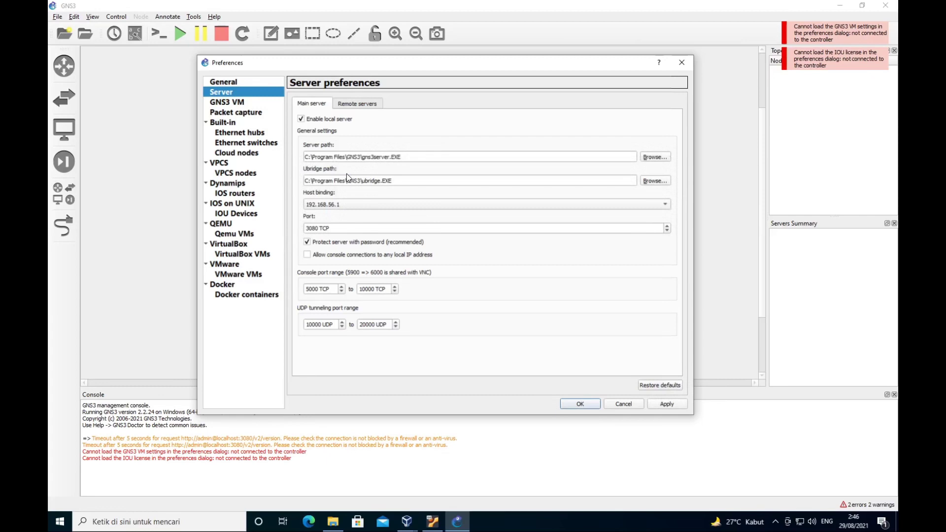
{"action": "left_click", "coordinate": [569, 405]}
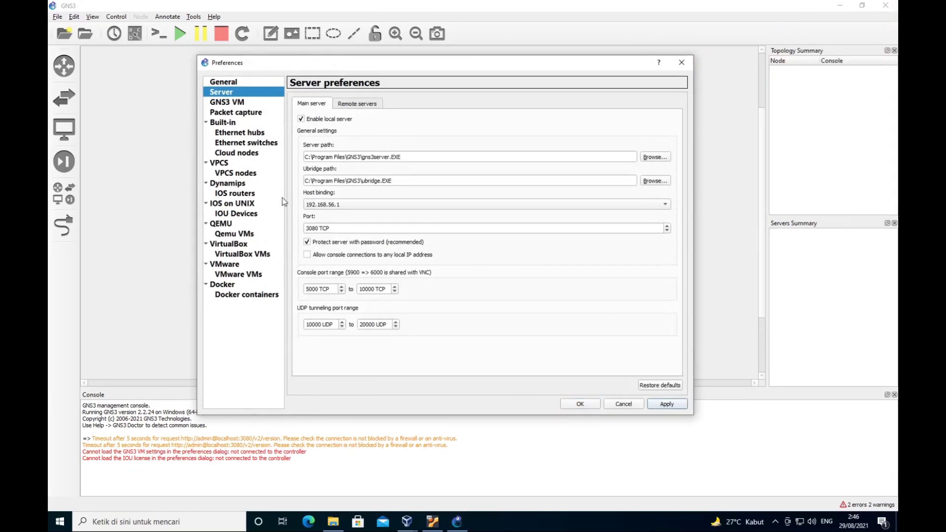
Enable the GNS3 VM in its preferences, with VirtualBox as the virtualization engine and GNS3 VM as the VM name
{"action": "left_click", "coordinate": [236, 103]}
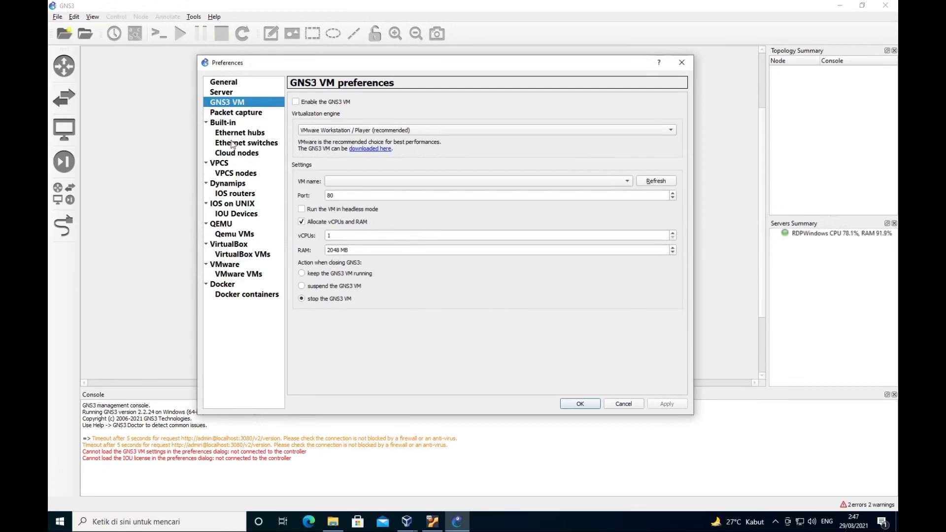
{"action": "left_click", "coordinate": [296, 102]}
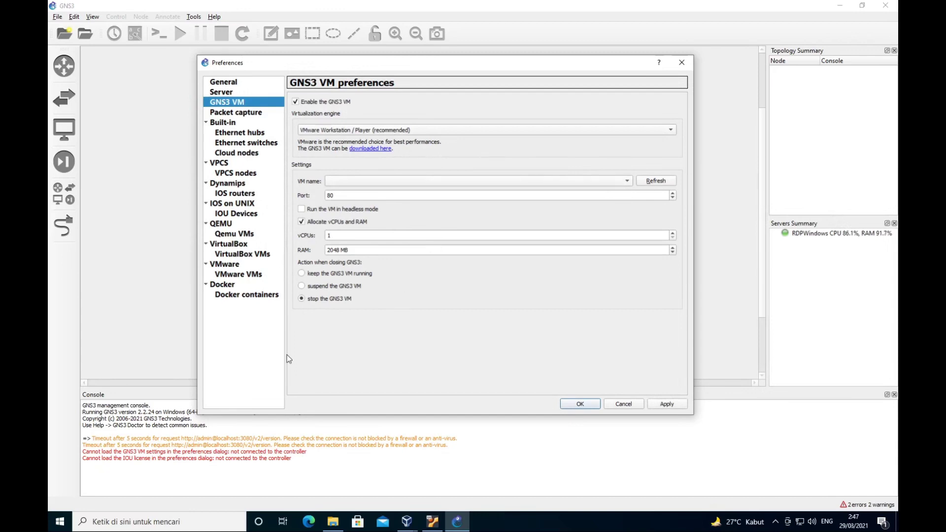
{"action": "left_click", "coordinate": [531, 133]}
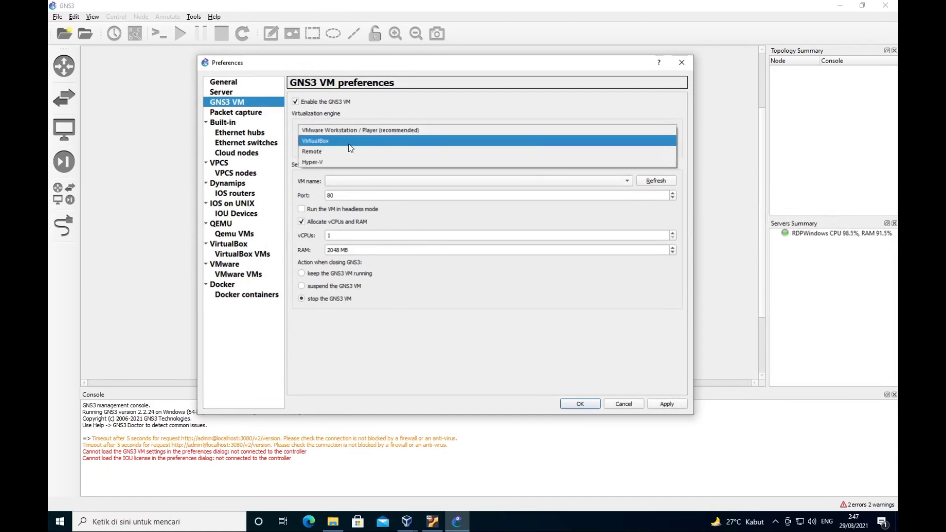
{"action": "left_click", "coordinate": [349, 143]}
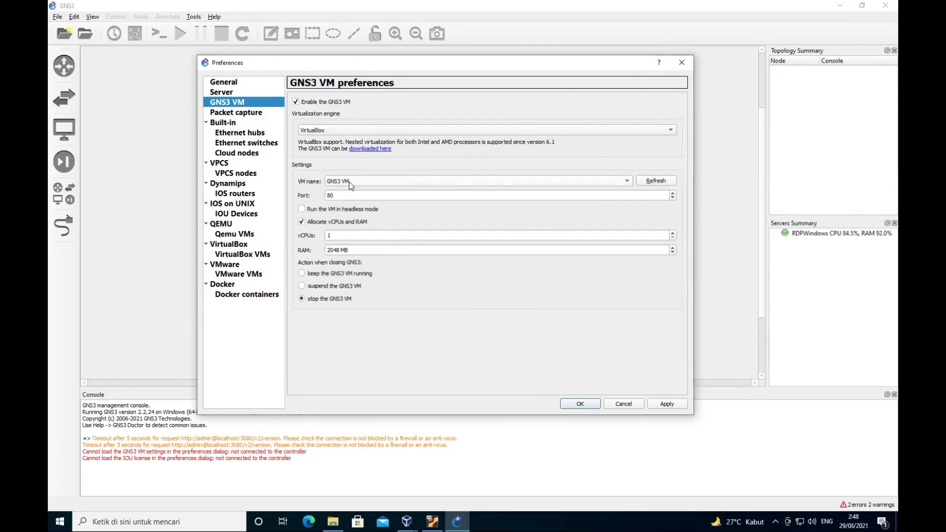
{"action": "left_click", "coordinate": [554, 182]}
{"action": "left_click", "coordinate": [548, 204]}
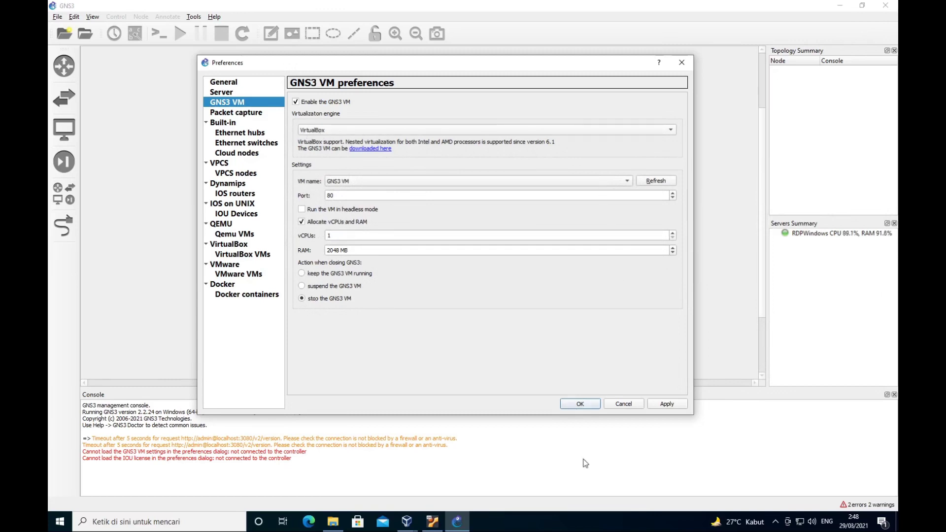
Apply the GNS3 VM preferences, close the dialog and show the list of all devices
{"action": "left_click", "coordinate": [664, 404]}
{"action": "left_click", "coordinate": [572, 404]}
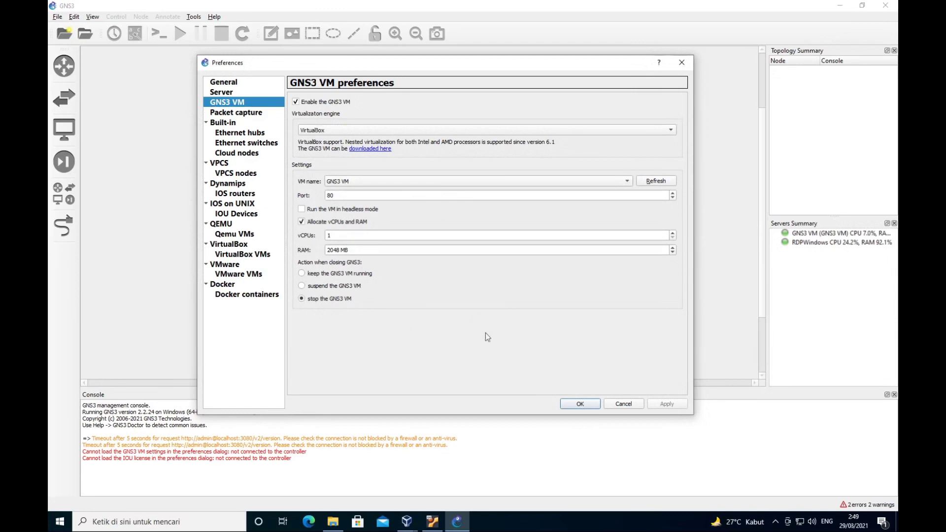
{"action": "left_click", "coordinate": [574, 406]}
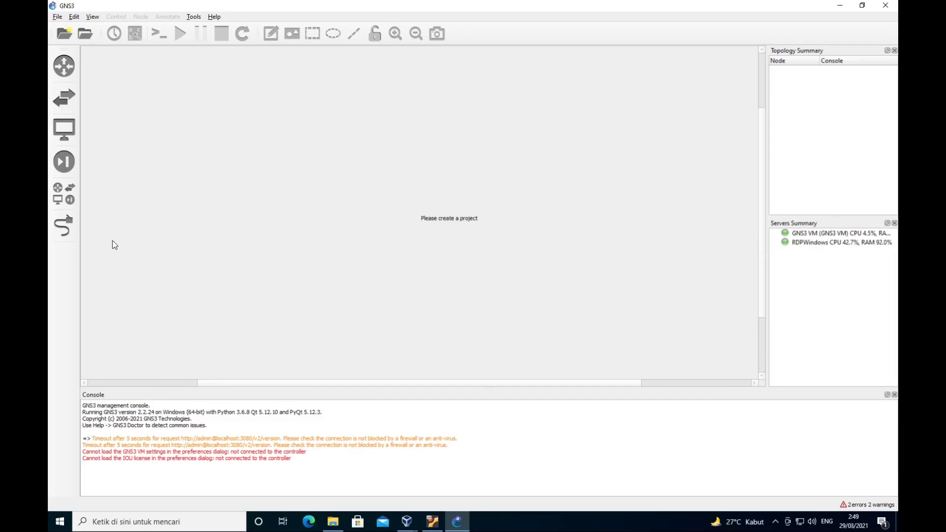
{"action": "left_click", "coordinate": [64, 201]}
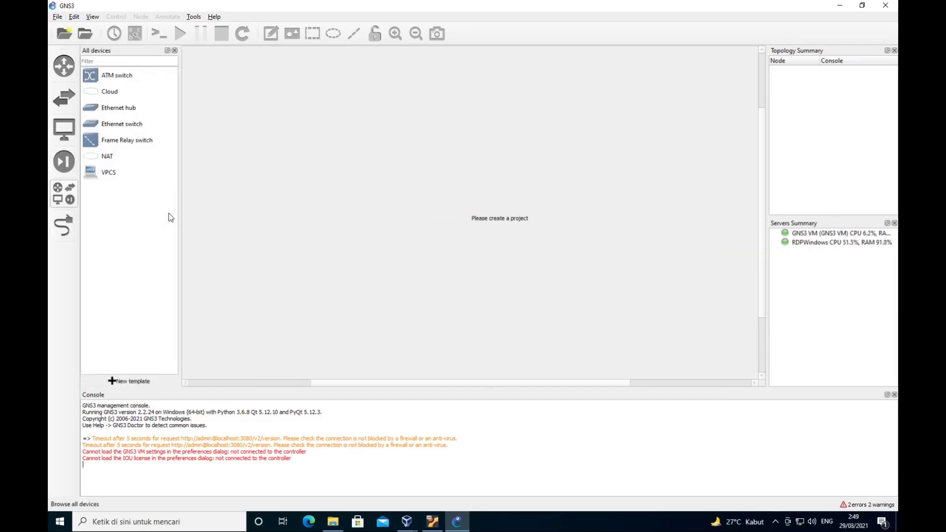